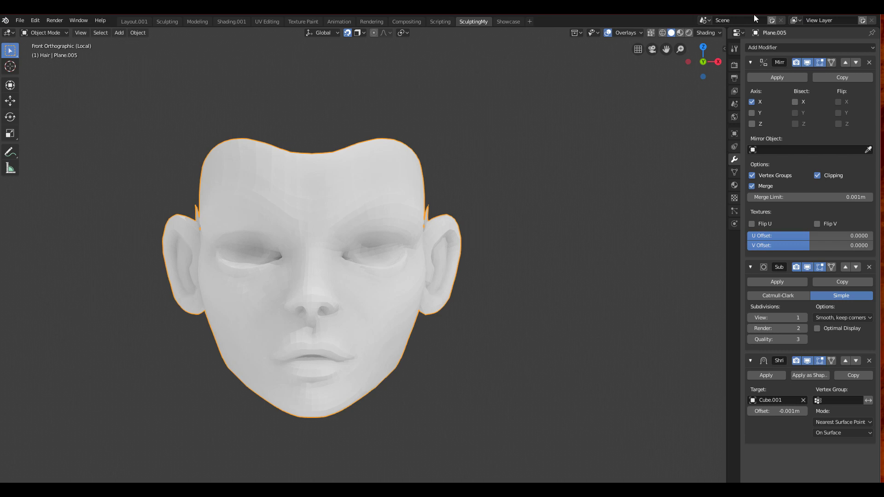
pyautogui.moveTo(705, 15); pyautogui.dragTo(697, 26)
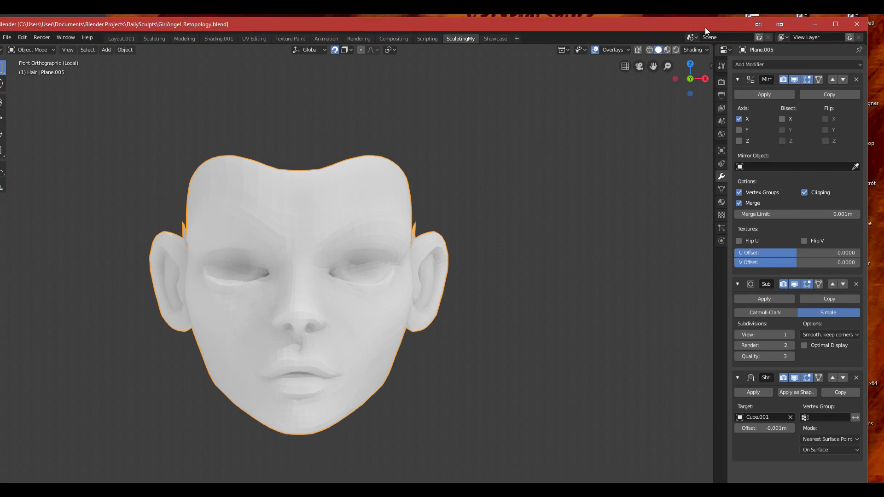
pyautogui.click(780, 25)
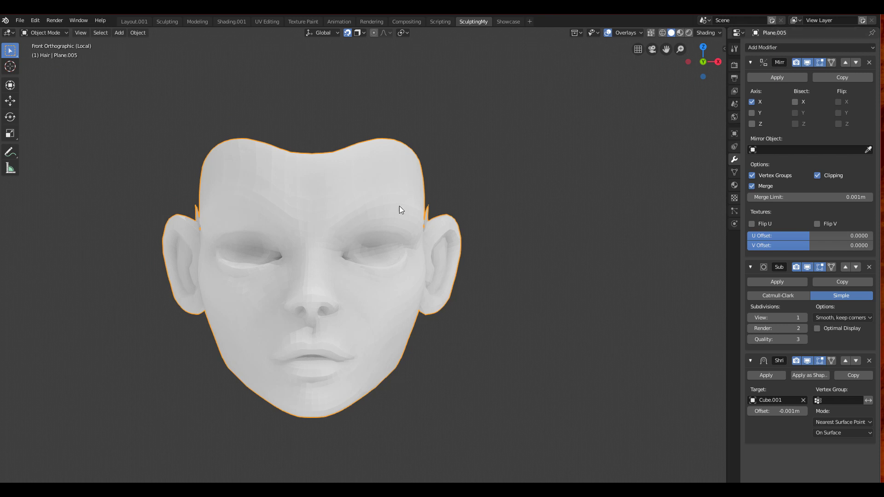
pyautogui.hotkey('alt', 'Tab')
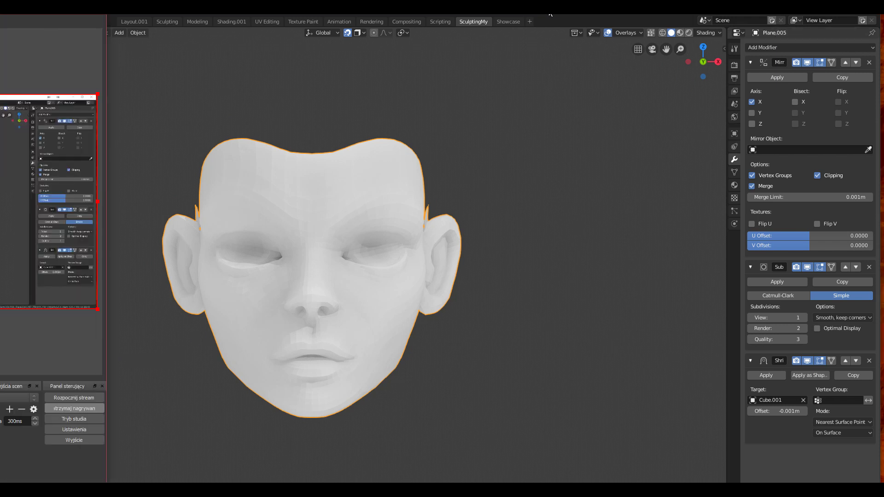
pyautogui.hotkey('alt', 'Tab')
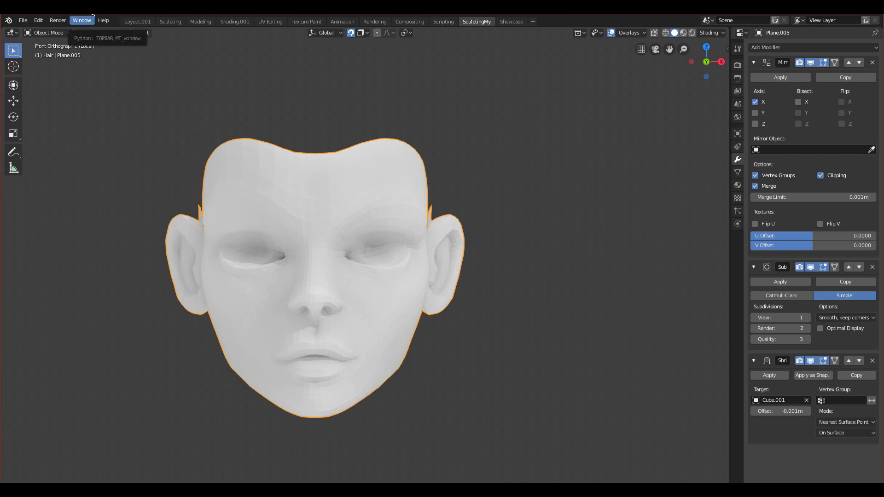
# Leave local view to show the whole head and enter Edit Mode on the face retopology mesh
pyautogui.moveTo(358, 238); pyautogui.dragTo(306, 303, button='middle')
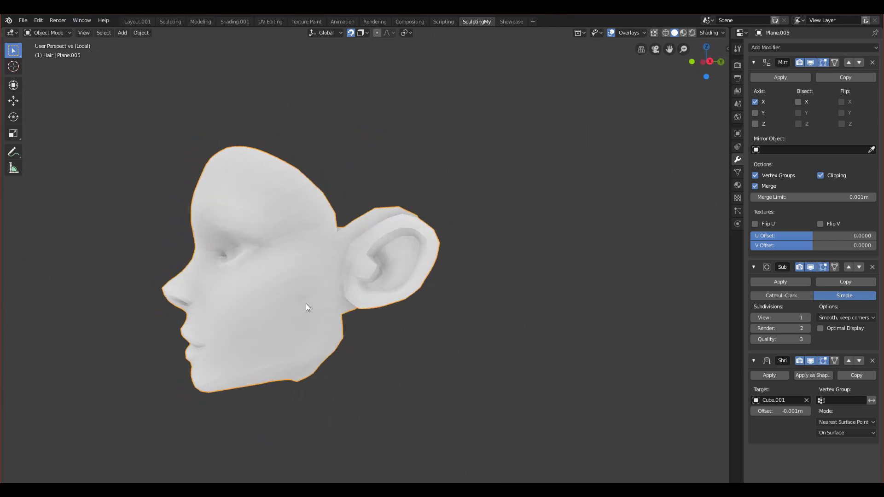
pyautogui.press('KP_Divide')
pyautogui.moveTo(313, 266); pyautogui.dragTo(405, 266, button='middle')
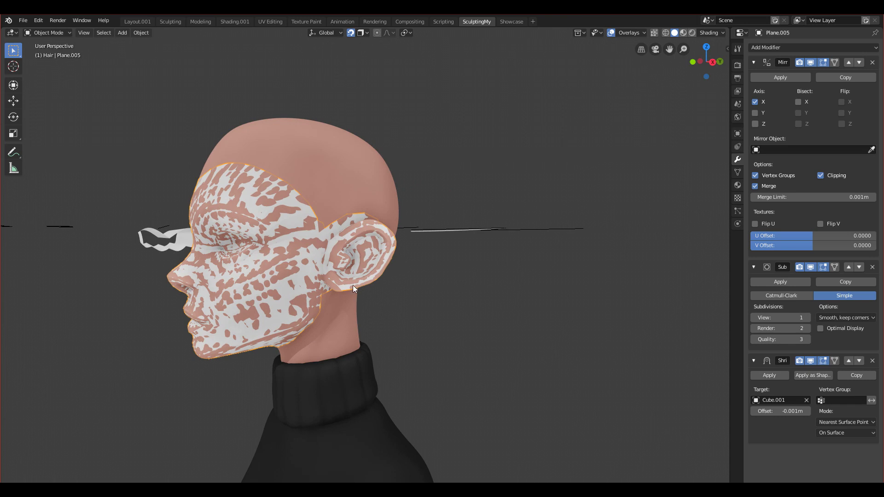
pyautogui.moveTo(359, 281); pyautogui.dragTo(341, 291, button='middle')
pyautogui.scroll(4, 341, 279)
pyautogui.hotkey('ctrl', 'Tab')
pyautogui.click(487, 253)
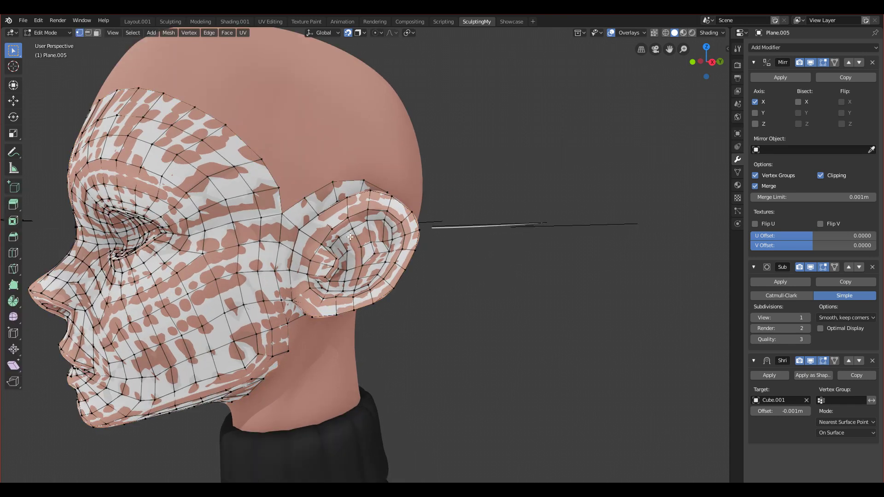
pyautogui.scroll(-1, 350, 272)
pyautogui.moveTo(337, 258); pyautogui.dragTo(323, 257, button='middle')
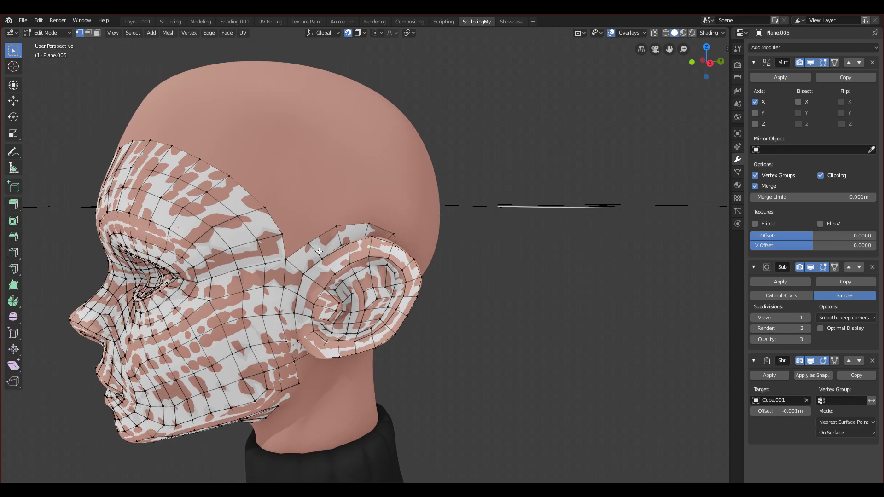
# Select the edge path along the mesh above the ear and extrude it upward onto the side of the skull
pyautogui.moveTo(308, 243); pyautogui.dragTo(342, 228)
pyautogui.moveTo(342, 228); pyautogui.dragTo(333, 239, button='middle')
pyautogui.click(311, 243)
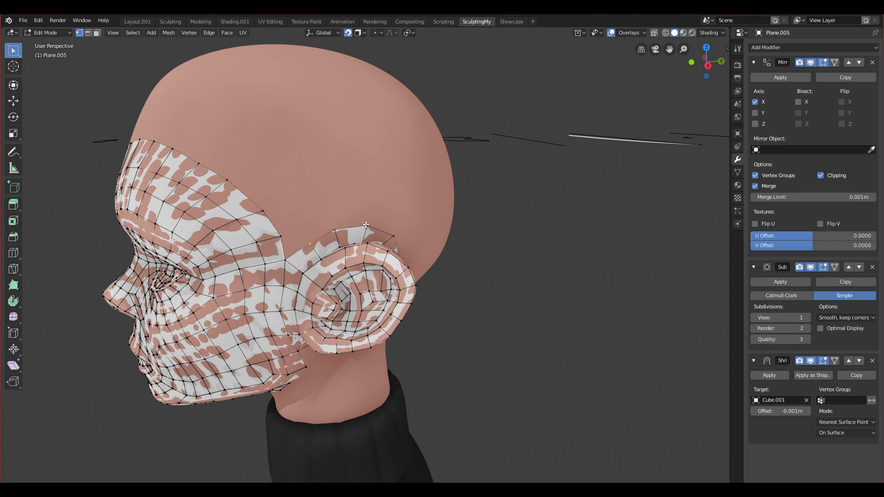
pyautogui.keyDown('ctrl'); pyautogui.click(365, 224); pyautogui.keyUp('ctrl')
pyautogui.moveTo(366, 224); pyautogui.dragTo(336, 247, button='middle')
pyautogui.press('g')
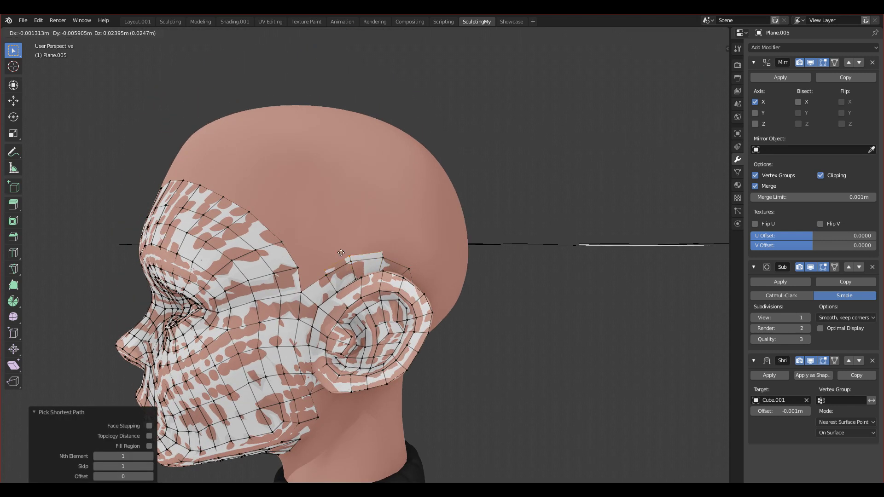
pyautogui.click(340, 249)
pyautogui.press('e')
pyautogui.click(324, 221)
pyautogui.moveTo(391, 175); pyautogui.dragTo(395, 198, button='middle')
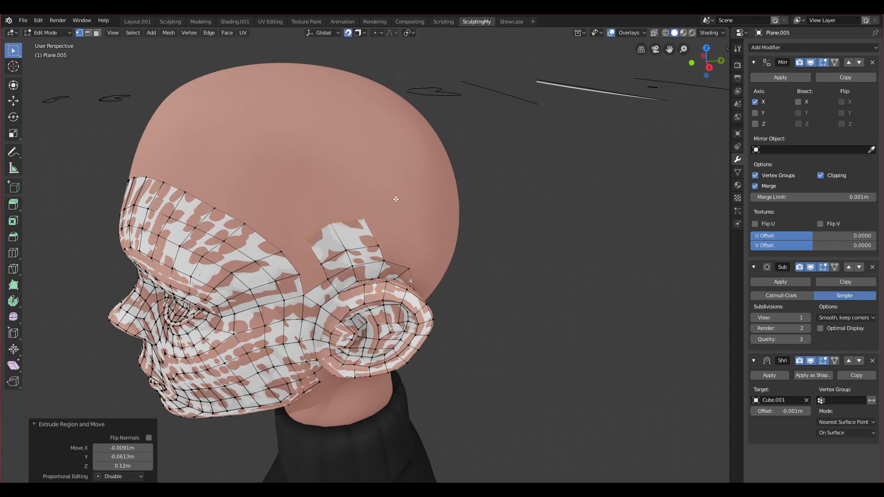
# Extrude the strip's upper edge one more segment up the skull and rotate it about -24.1° toward the forehead
pyautogui.press('e')
pyautogui.click(356, 154)
pyautogui.press('r')
pyautogui.click(336, 144)
pyautogui.keyDown('shift'); pyautogui.moveTo(336, 145); pyautogui.dragTo(407, 211, button='middle'); pyautogui.keyUp('shift')
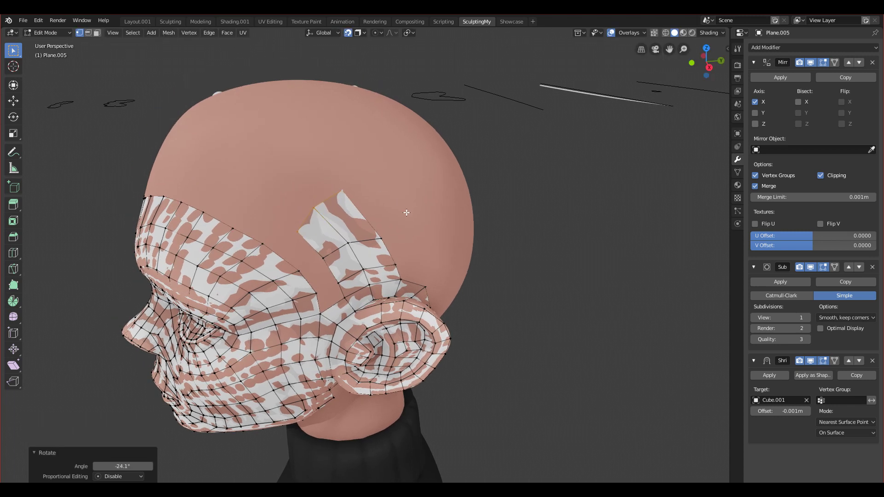
pyautogui.press('s')
pyautogui.rightClick(390, 213)
# Reposition the individual vertices on the strip's leading edge to even out its width and curve
pyautogui.click(300, 230)
pyautogui.press('g')
pyautogui.click(293, 226)
pyautogui.click(314, 209)
pyautogui.press('g')
pyautogui.click(319, 208)
pyautogui.press('g')
pyautogui.click(336, 202)
# Select the strip's whole leading edge, extrude another segment forward, and rotate and move it to follow the skull
pyautogui.click(292, 228)
pyautogui.keyDown('ctrl'); pyautogui.click(344, 192); pyautogui.keyUp('ctrl')
pyautogui.moveTo(346, 194); pyautogui.dragTo(359, 205, button='middle')
pyautogui.press('e')
pyautogui.click(351, 219)
pyautogui.press('r')
pyautogui.click(370, 192)
pyautogui.press('g')
pyautogui.click(361, 187)
pyautogui.keyDown('shift'); pyautogui.moveTo(358, 211); pyautogui.dragTo(368, 252, button='middle'); pyautogui.keyUp('shift')
# Extrude two more segments of the strip around the upper side of the head, rotating the first to follow the curvature
pyautogui.press('e')
pyautogui.click(358, 223)
pyautogui.press('r')
pyautogui.click(352, 213)
pyautogui.press('p')
pyautogui.press('e')
pyautogui.click(346, 242)
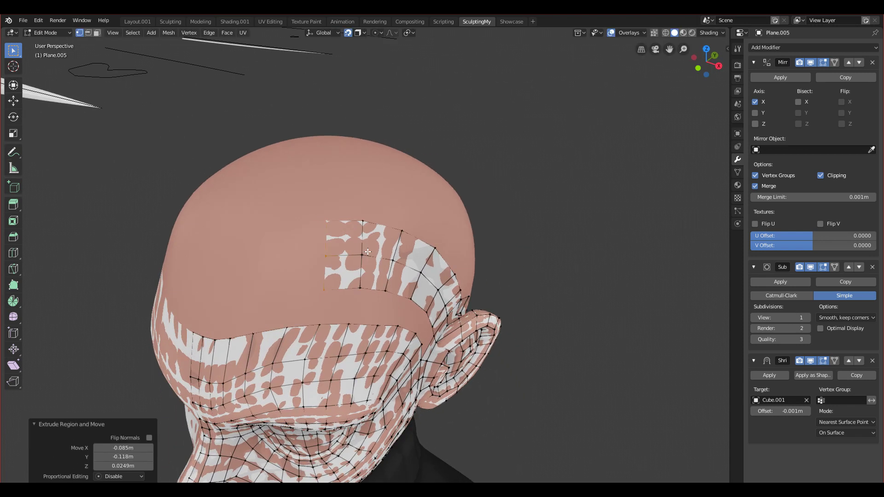
# Extrude the strip's leading edge one more segment above the forehead and rotate it about 1.68°
pyautogui.press('e')
pyautogui.click(331, 254)
pyautogui.press('r')
pyautogui.click(365, 249)
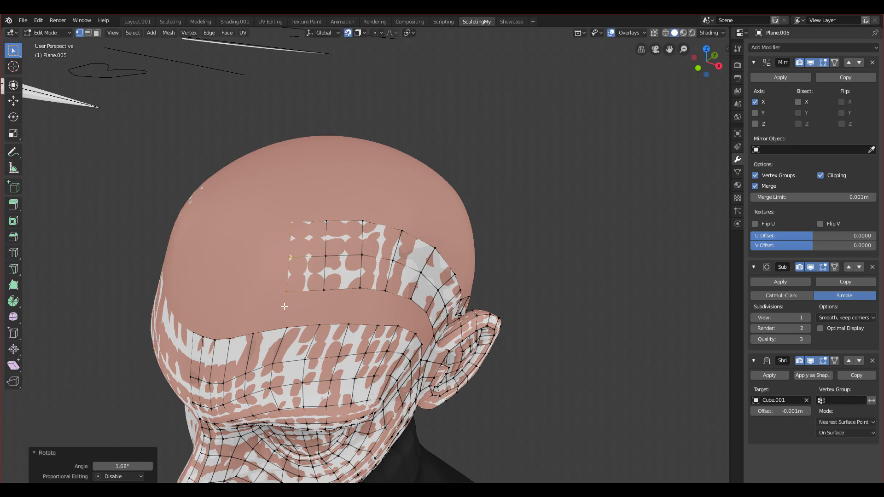
# Nudge a vertex on the upper forehead border of the face mesh slightly sideways
pyautogui.click(286, 331)
pyautogui.press('g')
pyautogui.click(280, 329)
# Reselect the strip's complete leading edge, extrude it farther across the forehead, and rotate the new edge
pyautogui.click(286, 292)
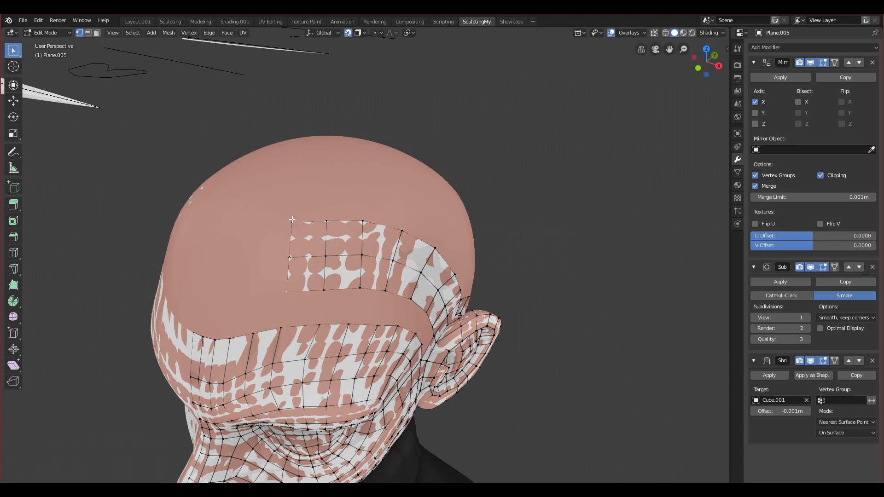
pyautogui.keyDown('ctrl'); pyautogui.click(294, 221); pyautogui.keyUp('ctrl')
pyautogui.moveTo(312, 266); pyautogui.dragTo(343, 261, button='middle')
pyautogui.press('e')
pyautogui.click(310, 258)
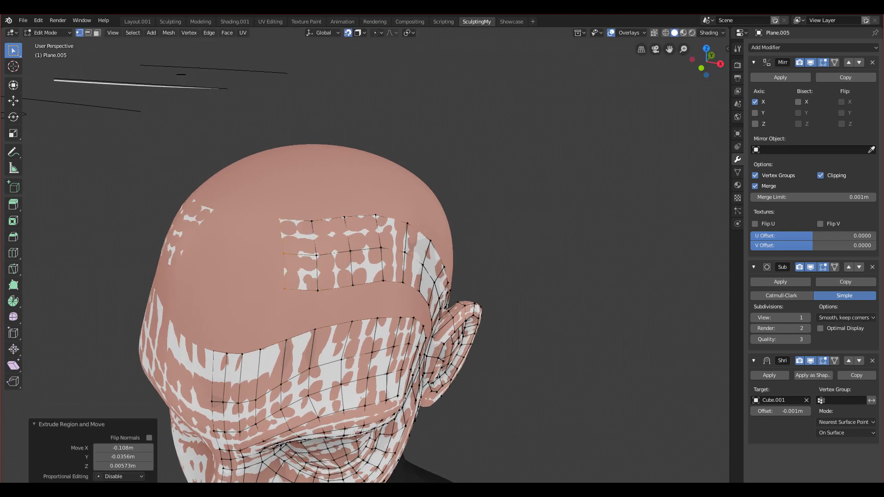
pyautogui.press('r')
pyautogui.click(390, 236)
# Move the upper and middle vertices behind the leading edge and its two corner vertices to even out the quads
pyautogui.click(311, 220)
pyautogui.press('g')
pyautogui.click(317, 222)
pyautogui.click(317, 255)
pyautogui.press('g')
pyautogui.click(319, 256)
pyautogui.click(284, 220)
pyautogui.press('g')
pyautogui.click(288, 223)
pyautogui.click(281, 289)
pyautogui.press('g')
pyautogui.click(288, 290)
# Select the strip's leading edge, extrude it another segment toward the head's midline, and rotate it about 4.79°
pyautogui.keyDown('ctrl'); pyautogui.click(290, 223); pyautogui.keyUp('ctrl')
pyautogui.moveTo(304, 264); pyautogui.dragTo(318, 253, button='middle')
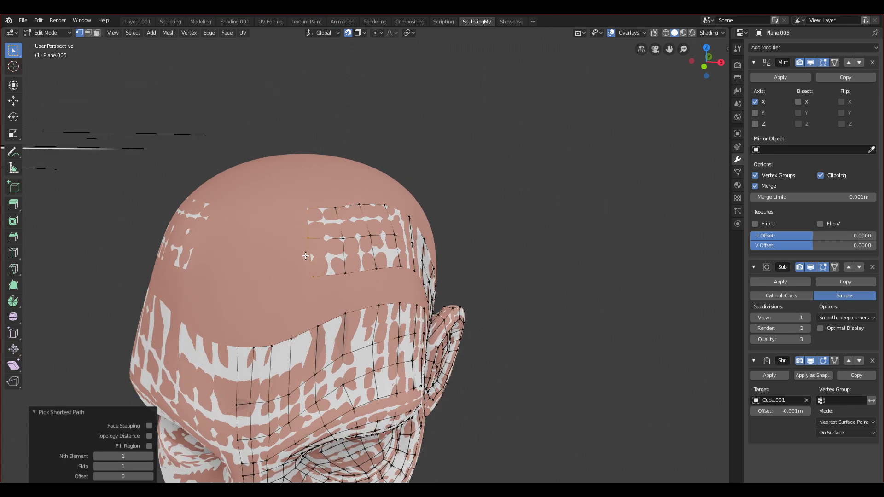
pyautogui.press('e')
pyautogui.click(294, 257)
pyautogui.press('r')
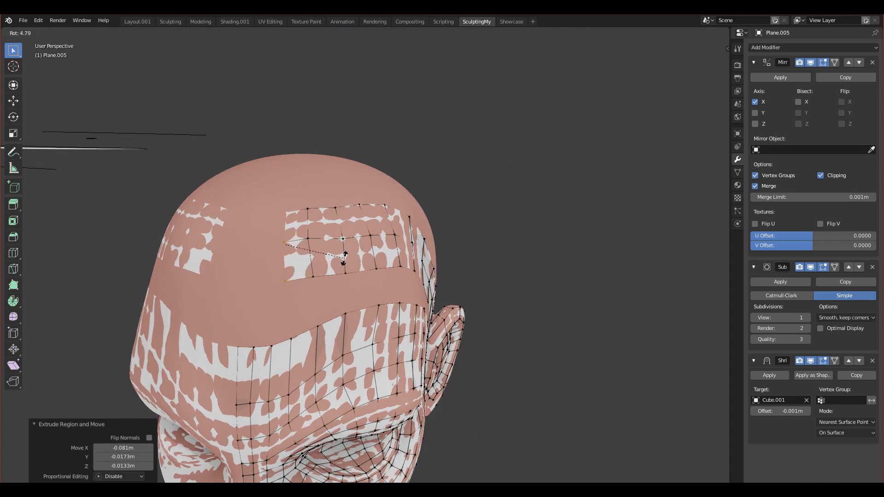
pyautogui.click(345, 258)
pyautogui.moveTo(344, 259); pyautogui.dragTo(370, 261, button='middle')
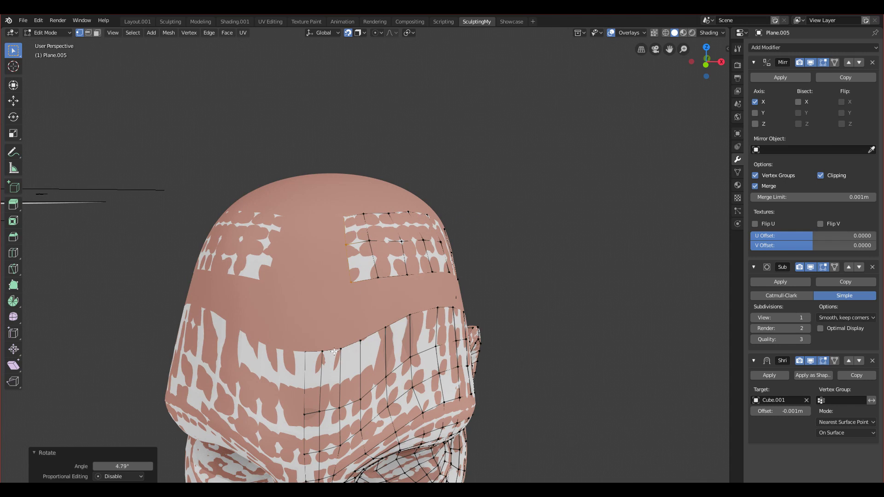
# Shift the middle and upper vertices of the column behind the strip's leading edge away from the midline
pyautogui.press('g')
pyautogui.click(374, 241)
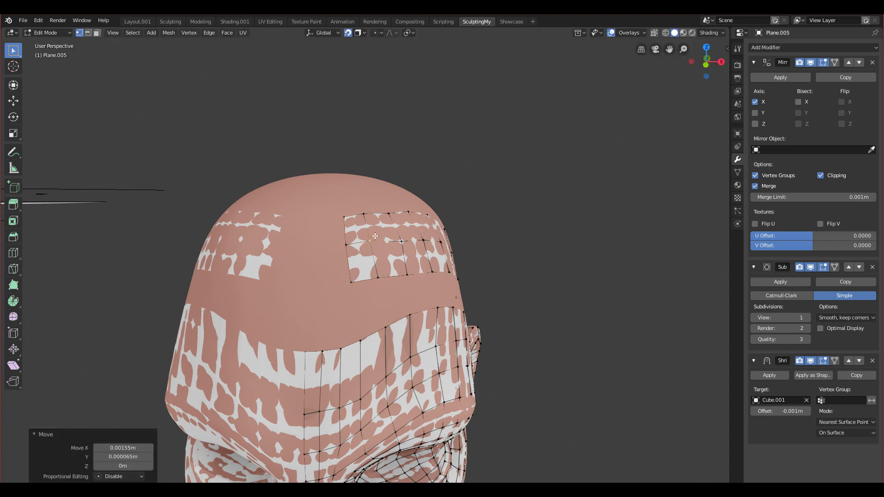
pyautogui.press('g')
pyautogui.click(380, 241)
pyautogui.click(364, 213)
pyautogui.press('g')
pyautogui.click(374, 214)
# Move the three leading-edge vertices and the lower vertex of the neighbouring column away from the midline to even the spacing
pyautogui.click(346, 217)
pyautogui.press('g')
pyautogui.click(350, 217)
pyautogui.click(347, 245)
pyautogui.press('g')
pyautogui.click(351, 245)
pyautogui.click(351, 282)
pyautogui.press('g')
pyautogui.click(357, 281)
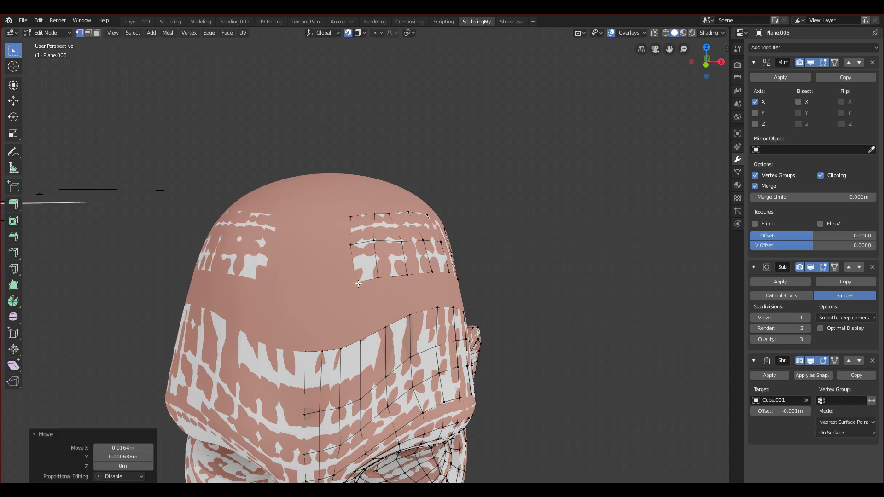
pyautogui.moveTo(317, 355); pyautogui.dragTo(340, 269, button='middle')
pyautogui.press('g')
pyautogui.click(337, 244)
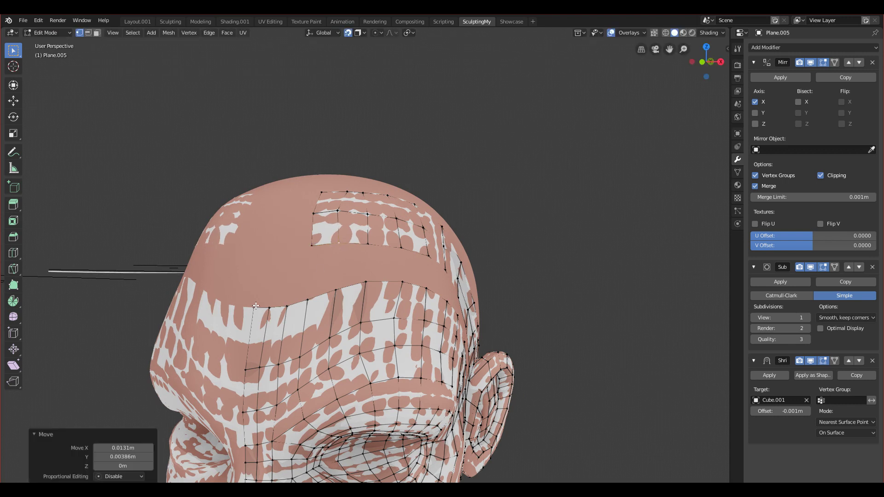
# Select the strip's full leading edge and extrude two narrower segments toward the midline
pyautogui.click(313, 247)
pyautogui.keyDown('ctrl'); pyautogui.click(321, 193); pyautogui.keyUp('ctrl')
pyautogui.moveTo(321, 194); pyautogui.dragTo(342, 213, button='middle')
pyautogui.press('g')
pyautogui.click(324, 214)
pyautogui.press('g')
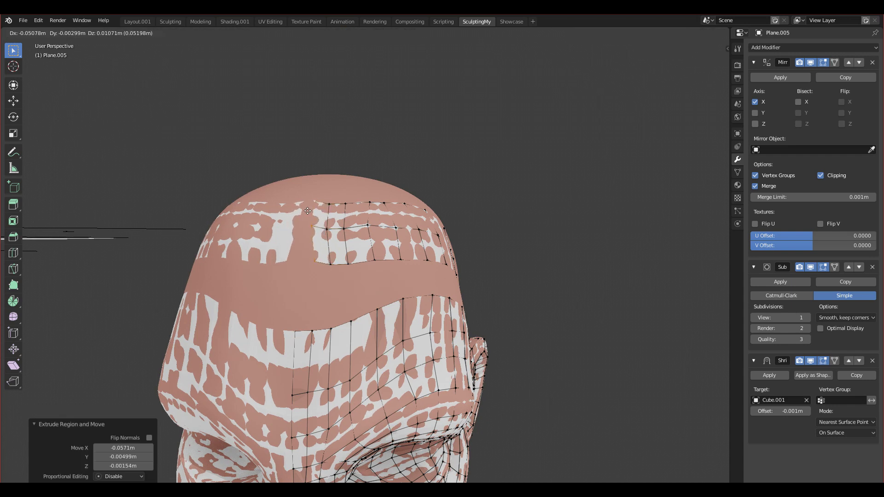
pyautogui.click(310, 215)
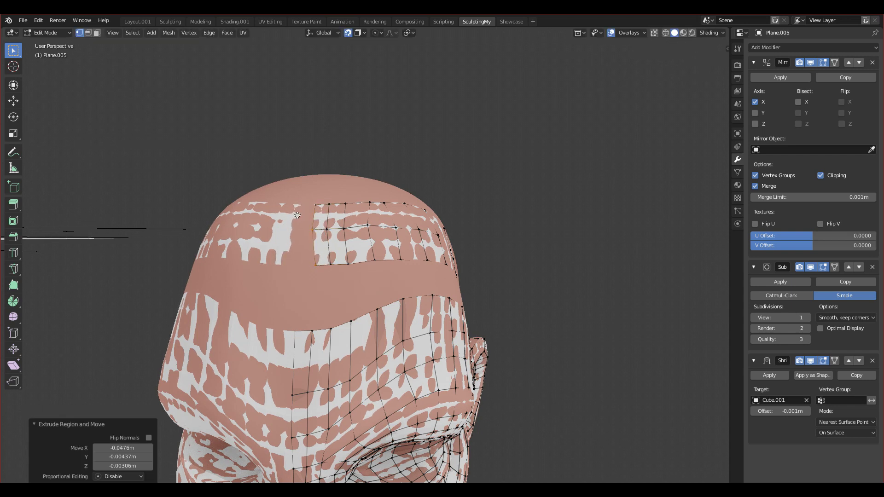
# Extrude the leading edge one last segment to the midline so the strip joins its mirrored half
pyautogui.press('e')
pyautogui.click(291, 215)
pyautogui.moveTo(339, 223); pyautogui.dragTo(349, 262, button='middle')
pyautogui.scroll(1, 345, 312)
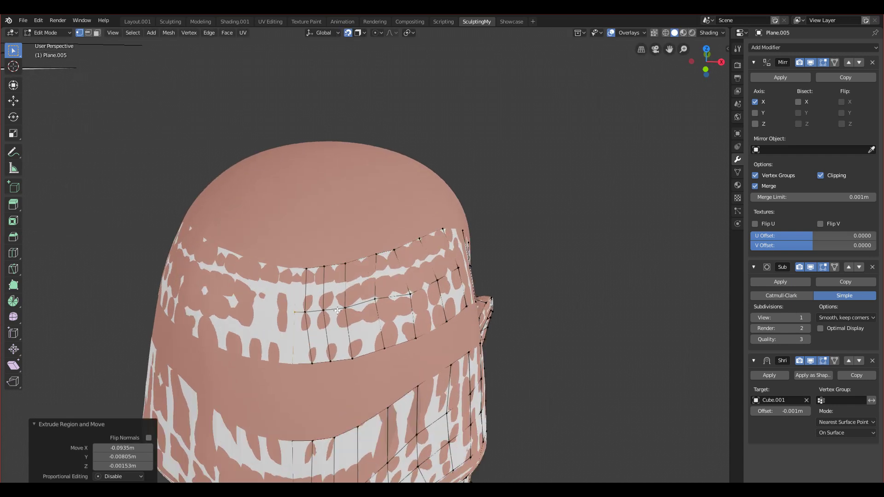
# Slide the middle and upper vertices of the columns nearest the midline outward to even out their spacing
pyautogui.click(305, 312)
pyautogui.press('g')
pyautogui.click(312, 311)
pyautogui.click(308, 270)
pyautogui.press('g')
pyautogui.click(315, 266)
pyautogui.click(324, 266)
pyautogui.press('g')
pyautogui.click(335, 264)
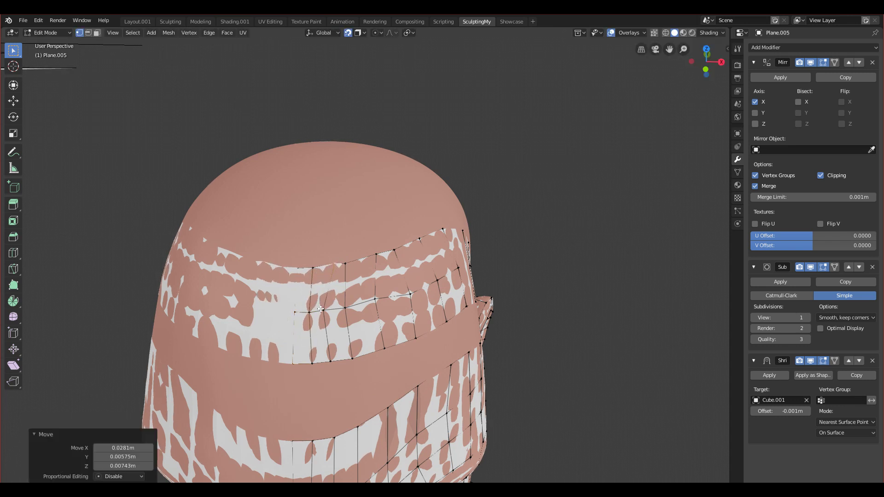
# Slide three vertices in the strip's middle and upper rows near the midline outward to even their spacing
pyautogui.click(326, 308)
pyautogui.press('g')
pyautogui.click(332, 306)
pyautogui.click(348, 267)
pyautogui.press('g')
pyautogui.click(360, 262)
pyautogui.click(347, 309)
pyautogui.press('g')
pyautogui.click(352, 306)
# Move three vertices farther along the strip's rows away from the midline to even out the column widths
pyautogui.scroll(-1, 379, 324)
pyautogui.moveTo(371, 305); pyautogui.dragTo(390, 265, button='middle')
pyautogui.scroll(1, 331, 228)
pyautogui.click(368, 271)
pyautogui.press('g')
pyautogui.click(368, 270)
pyautogui.click(374, 269)
pyautogui.press('g')
pyautogui.click(384, 262)
pyautogui.click(402, 256)
pyautogui.press('g')
pyautogui.click(410, 254)
# Slide one middle-row vertex and the upper-row vertex near the midline slightly outward
pyautogui.click(357, 308)
pyautogui.press('g')
pyautogui.click(362, 305)
pyautogui.moveTo(479, 290); pyautogui.dragTo(473, 270, button='middle')
pyautogui.click(321, 272)
pyautogui.press('g')
pyautogui.click(330, 272)
# Fill the gap between the forehead mesh and the upper strip with faces, starting at the temple, and clear the selection
pyautogui.moveTo(405, 304); pyautogui.dragTo(425, 283, button='middle')
pyautogui.moveTo(337, 273); pyautogui.dragTo(442, 372, button='middle')
pyautogui.click(379, 395)
pyautogui.keyDown('shift'); pyautogui.click(409, 374); pyautogui.keyUp('shift')
pyautogui.press('f')
pyautogui.press('f')
pyautogui.press('f')
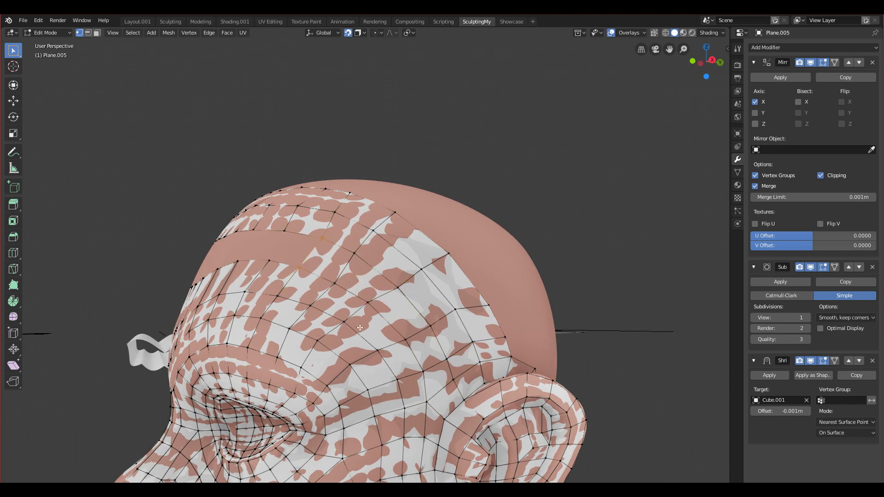
pyautogui.moveTo(360, 327); pyautogui.dragTo(382, 368, button='middle')
pyautogui.press('a')
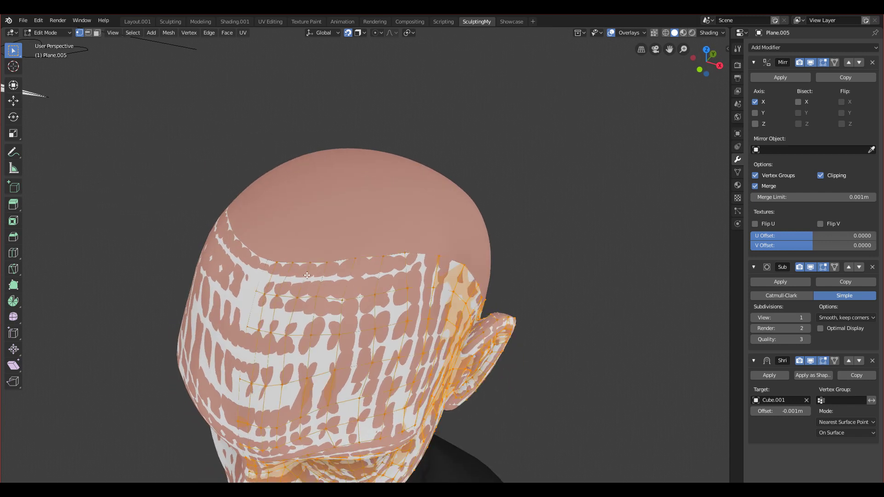
pyautogui.hotkey('alt', 'a')
pyautogui.scroll(-1, 318, 273)
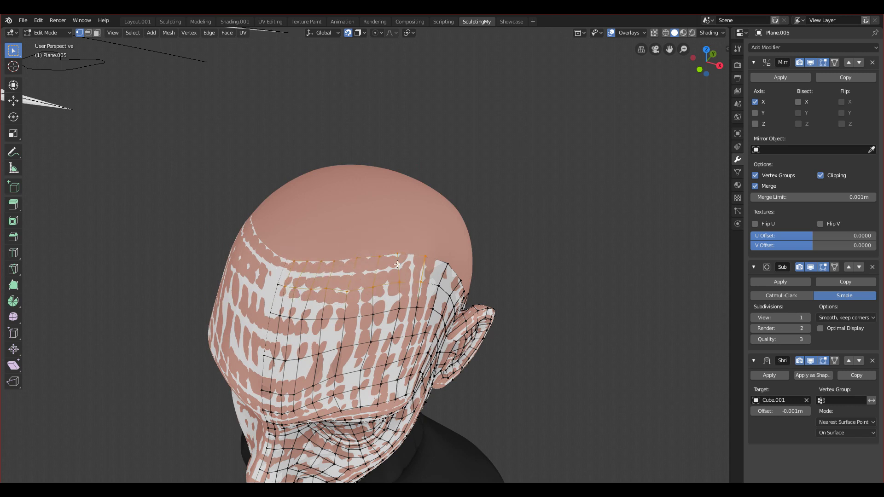
pyautogui.press('x')
pyautogui.press('f')
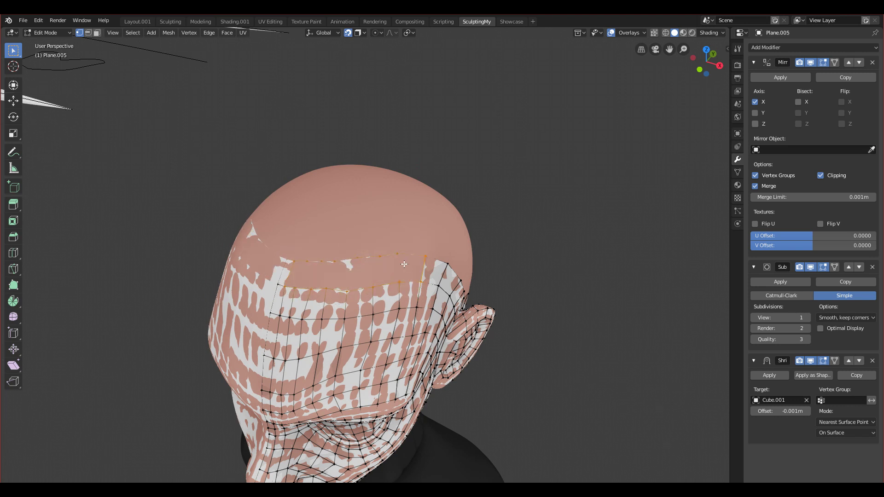
pyautogui.hotkey('ctrl', 'z')
# Shift the selected upper-strip vertices outward as a group and move the strip's outer corner vertex toward the temple
pyautogui.click(371, 269)
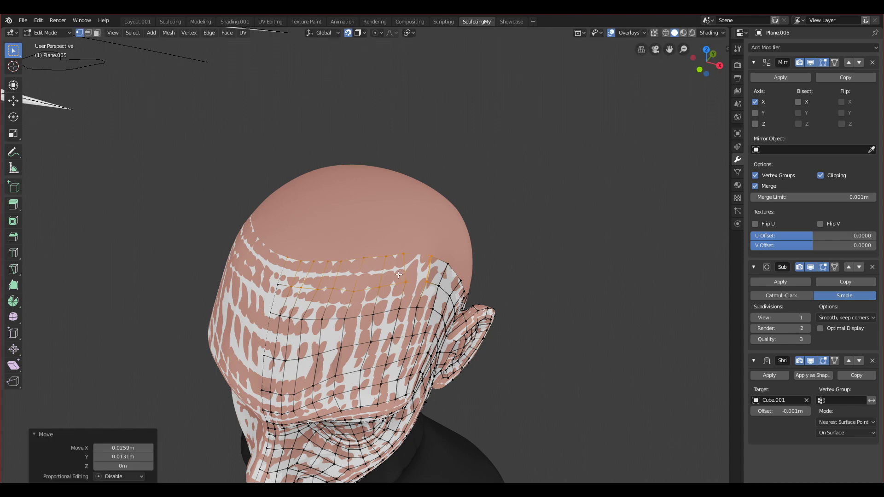
pyautogui.scroll(2, 418, 267)
pyautogui.click(426, 254)
pyautogui.press('g')
pyautogui.click(440, 256)
# Reposition the vertices at the strip's outer end where it meets the temple mesh
pyautogui.moveTo(441, 256); pyautogui.dragTo(391, 282, button='middle')
pyautogui.press('g')
pyautogui.click(384, 294)
pyautogui.press('g')
pyautogui.click(375, 302)
pyautogui.moveTo(395, 330); pyautogui.dragTo(397, 332)
pyautogui.moveTo(405, 289); pyautogui.dragTo(411, 293)
pyautogui.click(366, 249)
pyautogui.moveTo(368, 249); pyautogui.dragTo(351, 272)
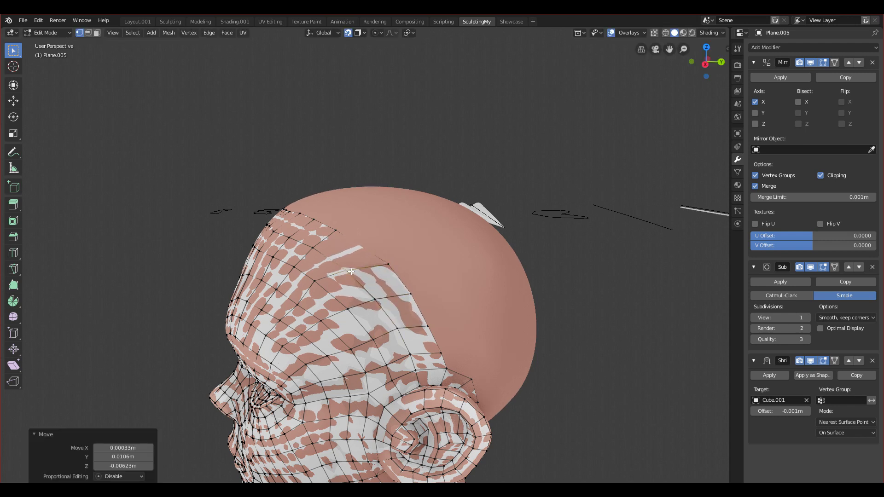
# Move the strip's outer corner vertex toward the back of the head and slide the vertex below it slightly back
pyautogui.moveTo(351, 271); pyautogui.dragTo(362, 243, button='middle')
pyautogui.press('g')
pyautogui.click(386, 247)
pyautogui.click(340, 265)
pyautogui.press('g')
pyautogui.click(347, 269)
# Slide an upper-edge vertex and two vertices in the rows below it toward the temple to smooth the edge flow
pyautogui.moveTo(347, 269); pyautogui.dragTo(351, 293, button='middle')
pyautogui.click(346, 256)
pyautogui.press('g')
pyautogui.click(369, 255)
pyautogui.click(324, 279)
pyautogui.press('g')
pyautogui.click(330, 278)
pyautogui.click(314, 302)
pyautogui.press('g')
pyautogui.click(317, 305)
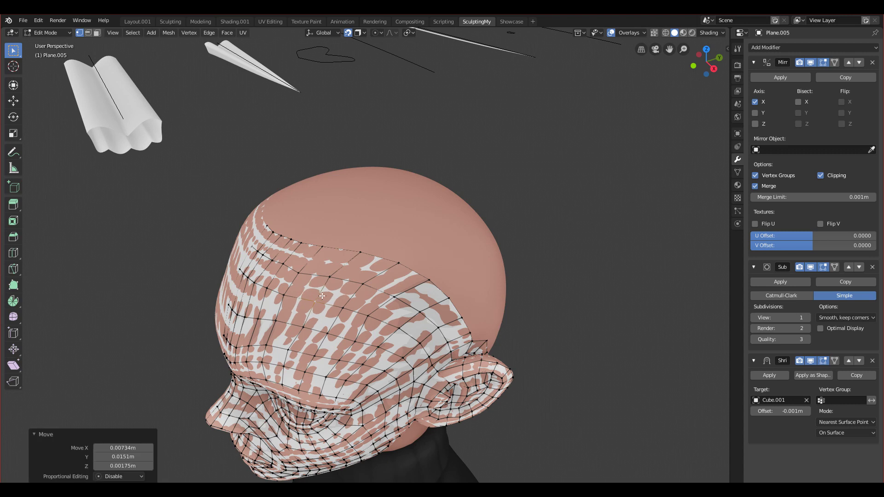
# Shift two neighbouring vertices in the upper forehead rows toward the side of the head
pyautogui.moveTo(317, 304); pyautogui.dragTo(333, 319, button='middle')
pyautogui.click(340, 265)
pyautogui.press('g')
pyautogui.click(352, 265)
pyautogui.click(316, 265)
pyautogui.press('g')
pyautogui.click(325, 268)
# Slide three more vertices in the upper forehead rows toward the temple to even out the quads
pyautogui.moveTo(325, 277); pyautogui.dragTo(312, 260, button='middle')
pyautogui.click(301, 271)
pyautogui.press('g')
pyautogui.click(309, 273)
pyautogui.click(294, 286)
pyautogui.press('g')
pyautogui.click(302, 287)
pyautogui.click(334, 268)
pyautogui.press('g')
pyautogui.click(339, 270)
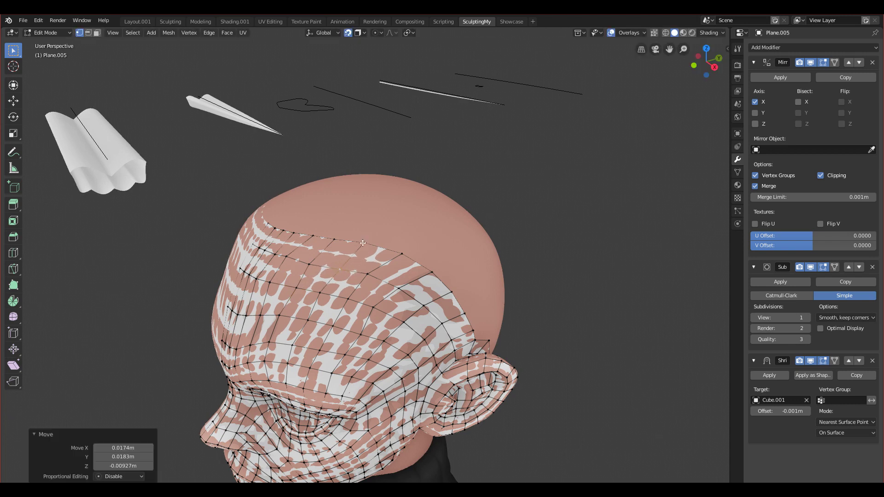
# Move the upper-edge vertices near the temple outward and reposition the vertex in the row beneath them
pyautogui.press('g')
pyautogui.click(407, 261)
pyautogui.press('g')
pyautogui.click(405, 258)
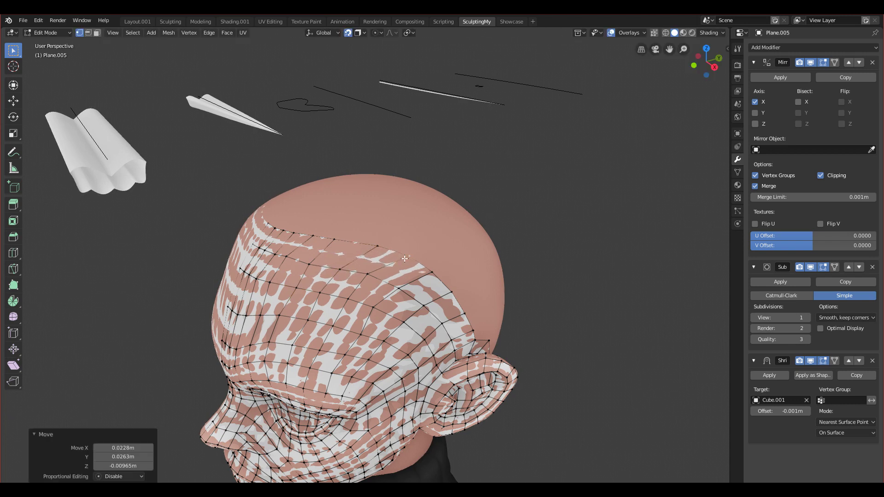
pyautogui.press('g')
pyautogui.click(369, 274)
# Adjust an upper-edge vertex and the vertices below it in the forehead rows outward to straighten the columns
pyautogui.moveTo(369, 274); pyautogui.dragTo(392, 291, button='middle')
pyautogui.press('g')
pyautogui.click(376, 262)
pyautogui.press('g')
pyautogui.click(333, 295)
pyautogui.press('g')
pyautogui.click(326, 323)
pyautogui.press('g')
pyautogui.click(332, 324)
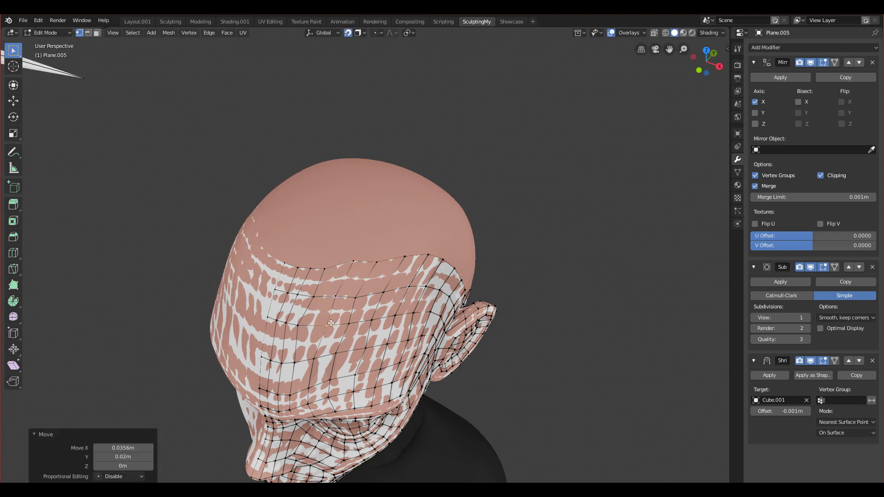
pyautogui.press('g')
pyautogui.click(319, 297)
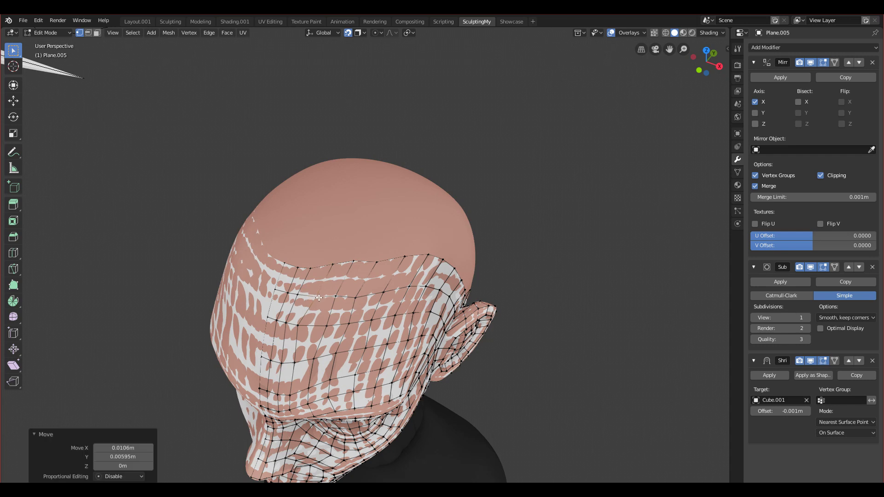
# Move vertices in the middle forehead rows to even out the spacing between the vertical edge loops
pyautogui.press('g')
pyautogui.click(380, 343)
pyautogui.moveTo(327, 320); pyautogui.dragTo(329, 335, button='middle')
pyautogui.press('g')
pyautogui.click(333, 338)
pyautogui.press('g')
pyautogui.click(339, 294)
# Reposition an upper-edge vertex and two vertices lower on the face mesh to smooth their edge loops
pyautogui.press('g')
pyautogui.click(342, 257)
pyautogui.press('g')
pyautogui.click(309, 336)
pyautogui.moveTo(309, 337); pyautogui.dragTo(299, 225, button='middle')
pyautogui.press('g')
pyautogui.click(295, 242)
# Raise the two upper-edge vertices nearest the midline toward the crown
pyautogui.moveTo(357, 261); pyautogui.dragTo(352, 327, button='middle')
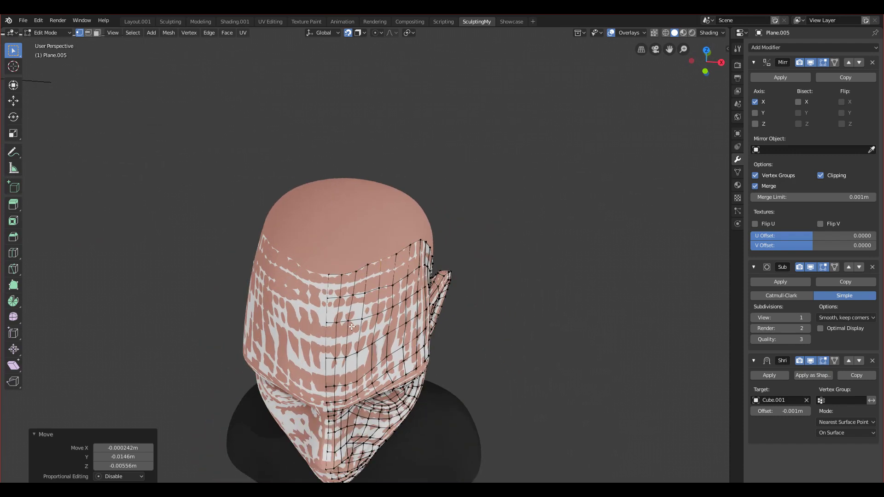
pyautogui.scroll(1, 351, 326)
pyautogui.click(320, 279)
pyautogui.press('g')
pyautogui.click(320, 266)
pyautogui.click(336, 277)
pyautogui.press('g')
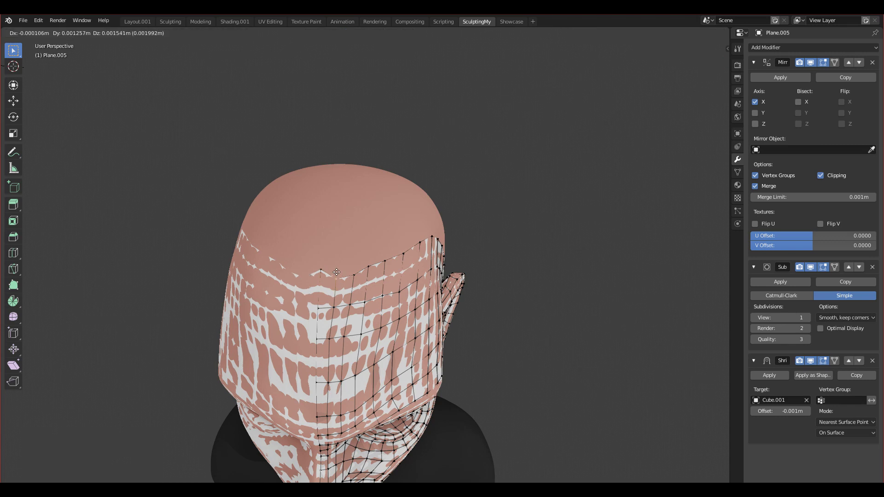
pyautogui.click(336, 269)
# Raise the next three upper-edge vertices slightly toward the crown to keep the border curve smooth
pyautogui.click(355, 274)
pyautogui.press('g')
pyautogui.click(356, 269)
pyautogui.click(368, 266)
pyautogui.press('g')
pyautogui.click(370, 264)
pyautogui.click(384, 262)
pyautogui.press('g')
pyautogui.click(386, 260)
# Fine-tune the position of three vertices along the mesh's upper rows
pyautogui.moveTo(410, 256); pyautogui.dragTo(373, 246, button='middle')
pyautogui.press('g')
pyautogui.click(364, 252)
pyautogui.press('g')
pyautogui.click(323, 276)
pyautogui.press('g')
pyautogui.click(338, 277)
# Reposition two border vertices and a neighbouring vertex above the ear in side view to even the temple edge
pyautogui.moveTo(345, 266); pyautogui.dragTo(443, 299, button='middle')
pyautogui.scroll(2, 443, 300)
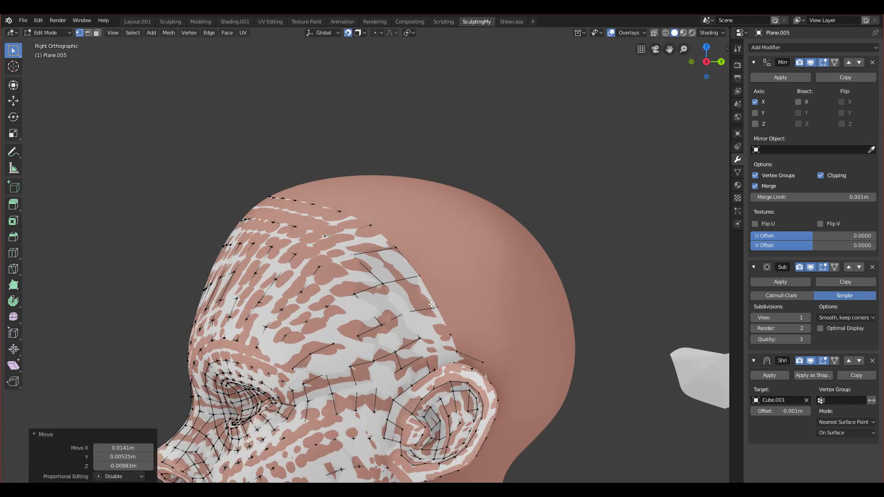
pyautogui.click(412, 312)
pyautogui.press('g')
pyautogui.click(409, 314)
pyautogui.click(435, 308)
pyautogui.press('g')
pyautogui.click(438, 309)
pyautogui.press('g')
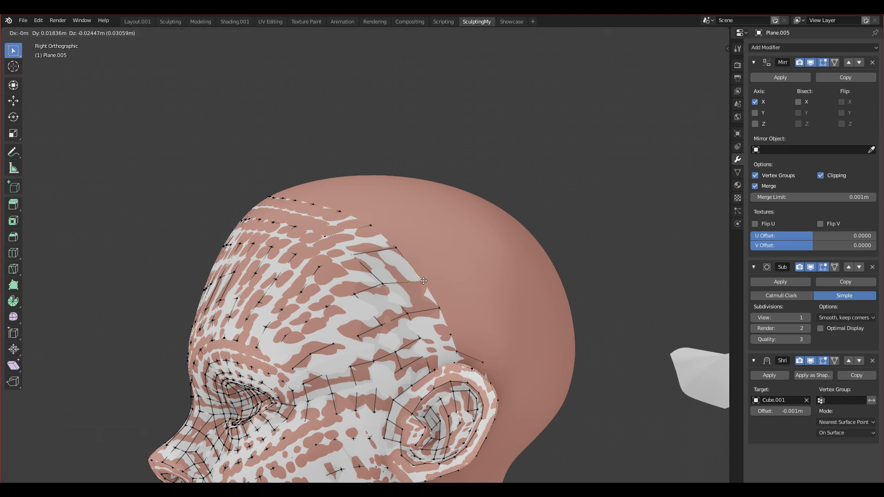
pyautogui.click(424, 280)
# Move the next upper-border vertices and one inner vertex near the temple slightly backward in side view
pyautogui.click(394, 247)
pyautogui.press('g')
pyautogui.click(402, 252)
pyautogui.click(354, 255)
pyautogui.press('g')
pyautogui.click(359, 259)
pyautogui.press('g')
pyautogui.click(377, 225)
# Reposition three vertices on the upper rows of the forehead's side to even out their quad spacing
pyautogui.moveTo(377, 226); pyautogui.dragTo(390, 281, button='middle')
pyautogui.press('g')
pyautogui.click(357, 251)
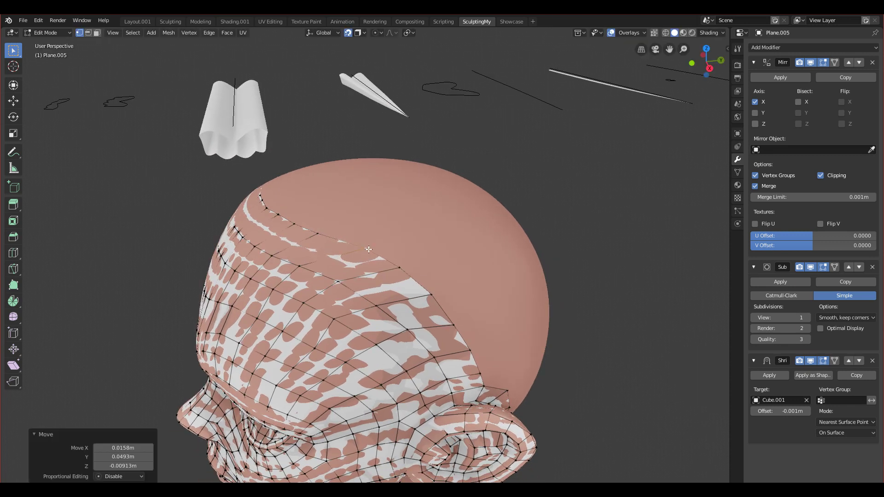
pyautogui.moveTo(357, 251); pyautogui.dragTo(369, 288, button='middle')
pyautogui.click(334, 276)
pyautogui.press('g')
pyautogui.click(344, 274)
pyautogui.click(307, 266)
pyautogui.press('g')
pyautogui.click(311, 268)
# Shift two upper-row vertices near the midline sideways to even the column spacing
pyautogui.moveTo(311, 268); pyautogui.dragTo(397, 260, button='middle')
pyautogui.moveTo(384, 316); pyautogui.dragTo(391, 317, button='middle')
pyautogui.press('g')
pyautogui.click(346, 276)
pyautogui.press('g')
pyautogui.click(359, 271)
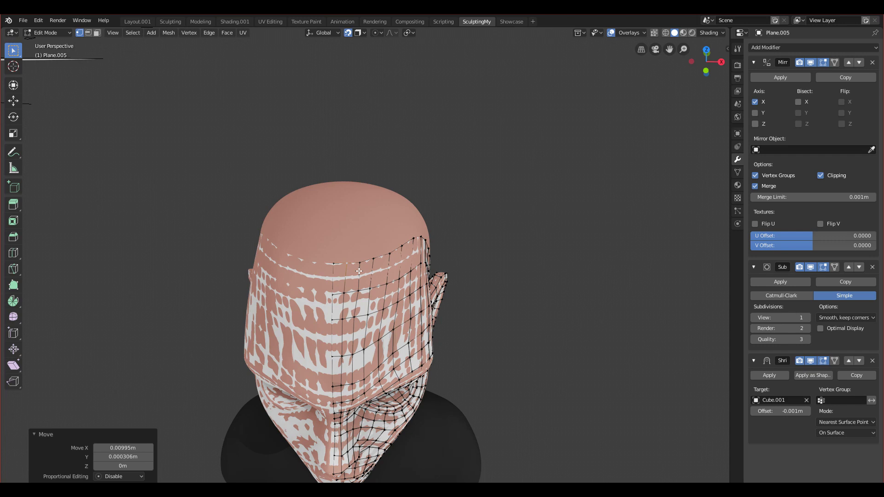
# Select the whole upper border path and extend it backward over the skull in top view
pyautogui.moveTo(359, 271); pyautogui.dragTo(325, 312, button='middle')
pyautogui.keyDown('ctrl'); pyautogui.click(188, 369); pyautogui.keyUp('ctrl')
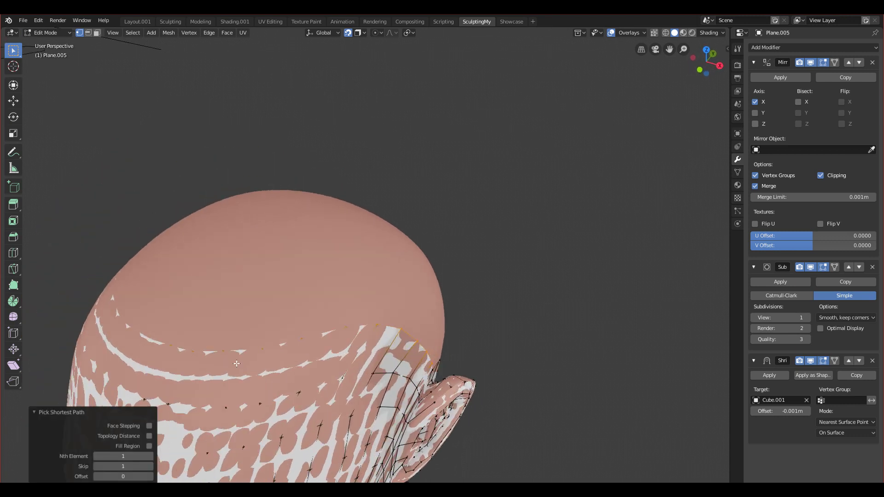
pyautogui.moveTo(187, 370); pyautogui.dragTo(43, 196, button='middle')
pyautogui.moveTo(294, 318); pyautogui.dragTo(403, 332, button='middle')
pyautogui.keyDown('shift'); pyautogui.moveTo(362, 356); pyautogui.dragTo(279, 260, button='middle'); pyautogui.keyUp('shift')
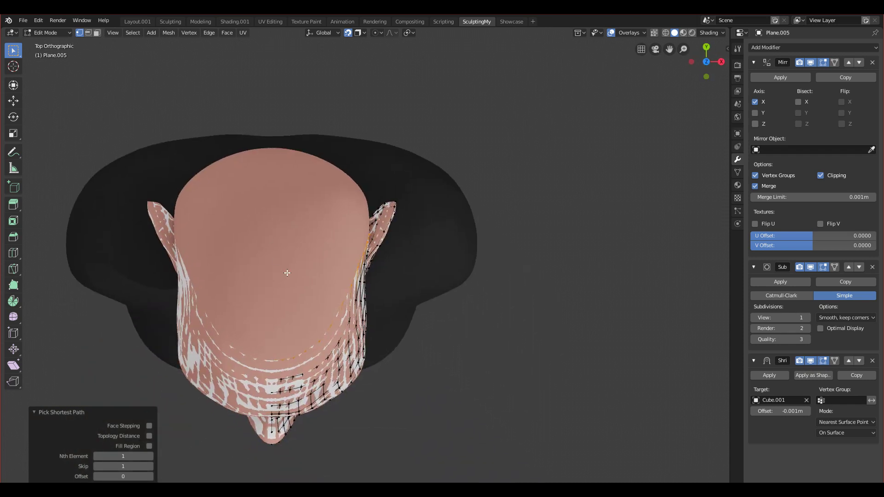
pyautogui.scroll(1, 278, 259)
pyautogui.press('g')
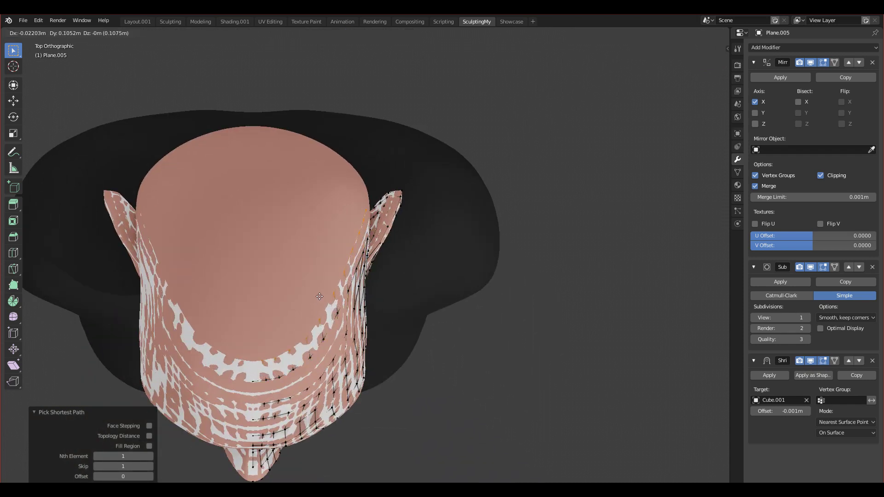
pyautogui.click(319, 286)
# Adjust the extended border row where it runs down toward the top of the ear
pyautogui.moveTo(318, 285); pyautogui.dragTo(412, 273, button='middle')
pyautogui.click(405, 291)
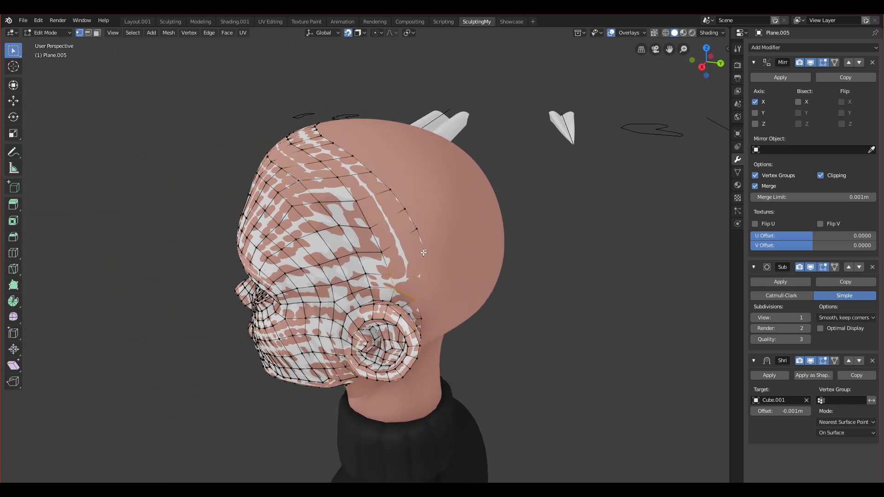
pyautogui.moveTo(415, 272); pyautogui.dragTo(413, 274, button='right')
pyautogui.moveTo(417, 236); pyautogui.dragTo(406, 250, button='right')
pyautogui.moveTo(405, 209); pyautogui.dragTo(386, 194, button='right')
# Nudge the first few vertices of the extended border row into a smooth curve across the forehead
pyautogui.moveTo(267, 211); pyautogui.dragTo(321, 308, button='middle')
pyautogui.press('g')
pyautogui.click(326, 300)
pyautogui.moveTo(403, 249); pyautogui.dragTo(326, 267, button='middle')
pyautogui.press('g')
pyautogui.click(330, 260)
pyautogui.press('g')
pyautogui.click(334, 260)
# Nudge the next three border vertices outward from the midline to continue the smooth curve
pyautogui.press('g')
pyautogui.click(340, 259)
pyautogui.press('g')
pyautogui.click(351, 254)
pyautogui.press('g')
pyautogui.click(361, 248)
# Reposition three upper-row vertices between temple and ear to even the new strip's quads
pyautogui.press('KP_7')
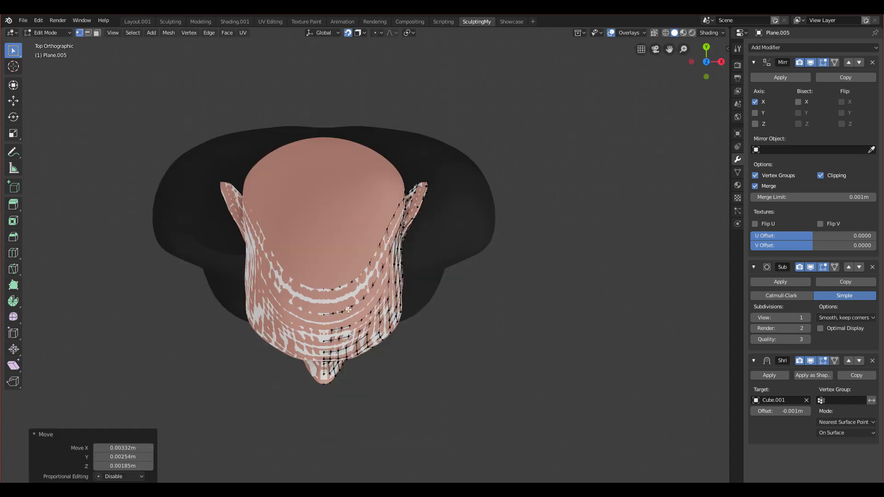
pyautogui.scroll(2, 310, 291)
pyautogui.moveTo(302, 267); pyautogui.dragTo(489, 338, button='middle')
pyautogui.scroll(3, 490, 338)
pyautogui.keyDown('shift'); pyautogui.moveTo(486, 370); pyautogui.dragTo(404, 289, button='middle'); pyautogui.keyUp('shift')
pyautogui.click(366, 310)
pyautogui.press('g')
pyautogui.click(365, 303)
pyautogui.click(378, 294)
pyautogui.press('g')
pyautogui.click(380, 301)
pyautogui.click(388, 320)
pyautogui.press('g')
pyautogui.click(389, 325)
# Pull three more border vertices back along the side of the skull to smooth the border curve
pyautogui.click(371, 270)
pyautogui.press('g')
pyautogui.click(372, 281)
pyautogui.moveTo(372, 281); pyautogui.dragTo(342, 304, button='middle')
pyautogui.click(346, 276)
pyautogui.press('g')
pyautogui.click(354, 287)
pyautogui.click(328, 251)
pyautogui.press('g')
pyautogui.click(339, 257)
# Move the border vertex beside the midline sideways in top view to even its spacing
pyautogui.moveTo(339, 259); pyautogui.dragTo(311, 187, button='middle')
pyautogui.press('KP_7')
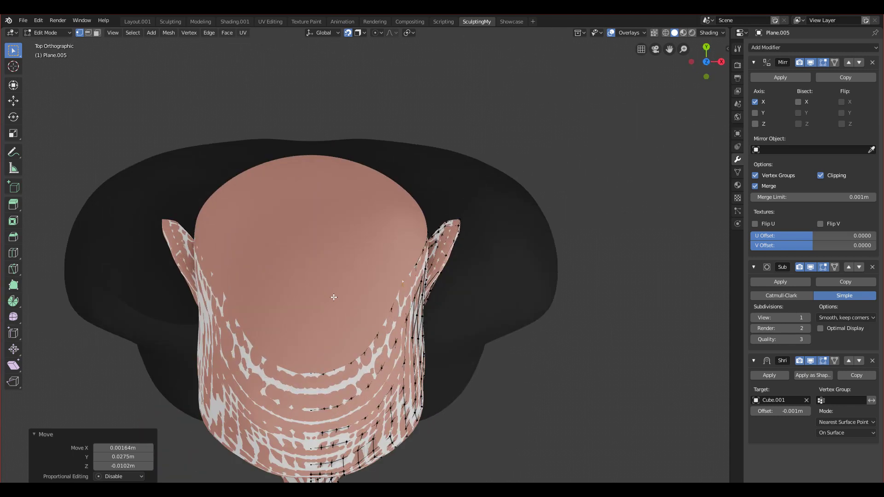
pyautogui.click(323, 374)
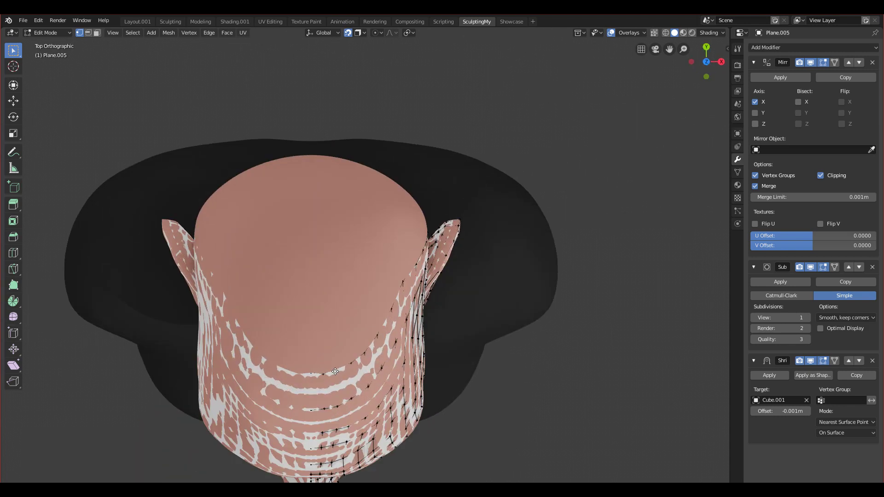
pyautogui.click(338, 372)
pyautogui.moveTo(338, 372); pyautogui.dragTo(237, 249, button='middle')
pyautogui.moveTo(265, 185); pyautogui.dragTo(285, 253, button='middle')
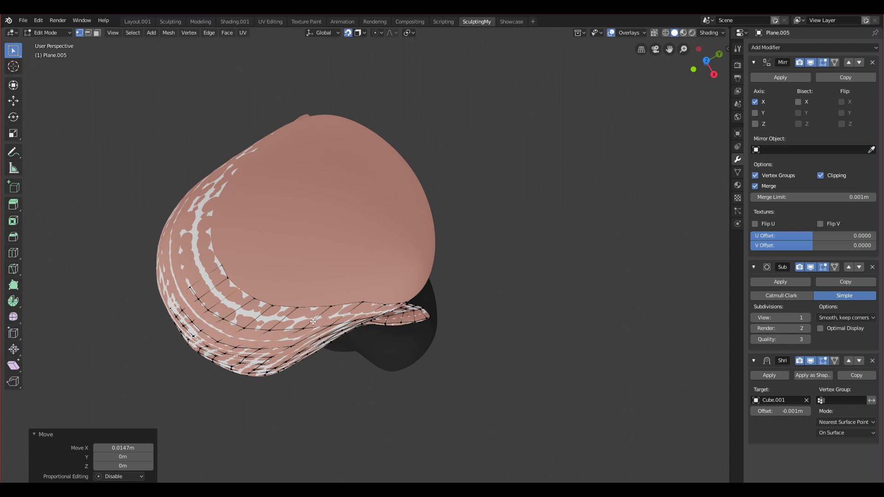
# Reposition a border vertex above the temple to even the curve of the upper edge
pyautogui.moveTo(303, 313); pyautogui.dragTo(413, 263, button='middle')
pyautogui.moveTo(353, 278); pyautogui.dragTo(353, 279)
pyautogui.moveTo(352, 279); pyautogui.dragTo(364, 227, button='middle')
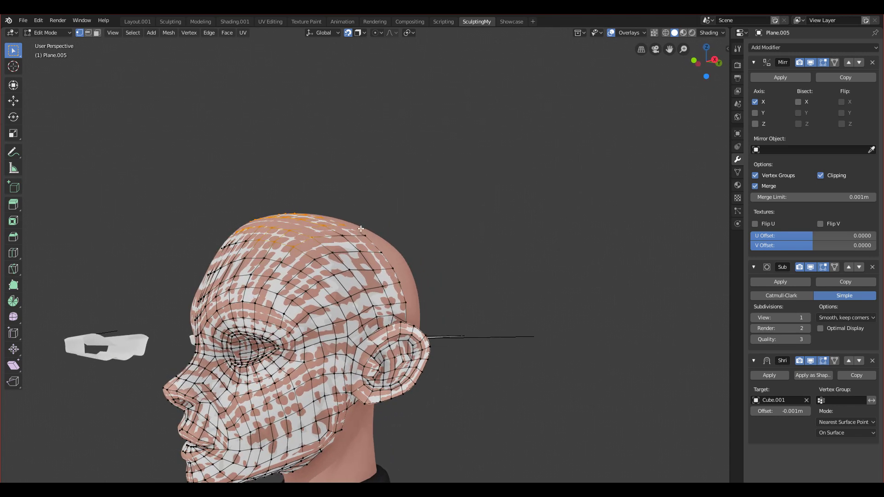
pyautogui.moveTo(367, 266); pyautogui.dragTo(278, 252, button='middle')
pyautogui.press('g')
pyautogui.click(336, 253)
pyautogui.scroll(3, 342, 320)
pyautogui.moveTo(340, 307); pyautogui.dragTo(341, 288, button='middle')
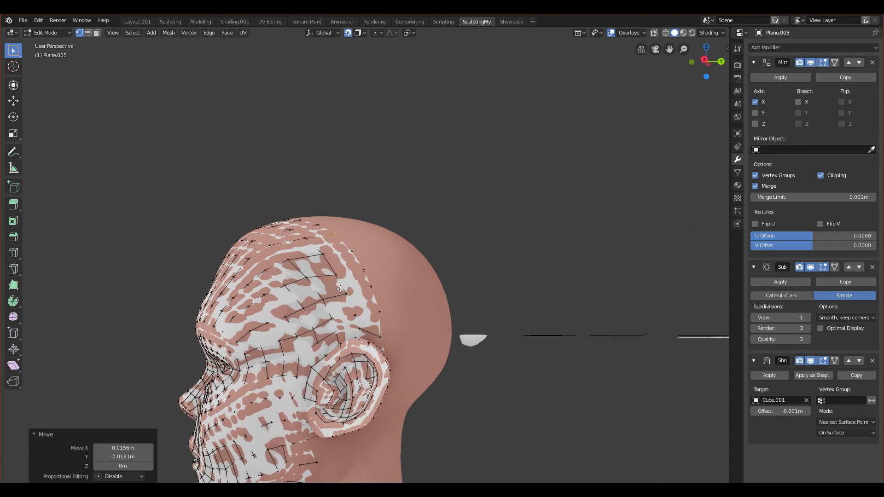
# Isolate the face mesh in local view, switch to Object Mode and examine its upper surface
pyautogui.moveTo(340, 289); pyautogui.dragTo(412, 317, button='middle')
pyautogui.scroll(-4, 412, 316)
pyautogui.press('KP_3')
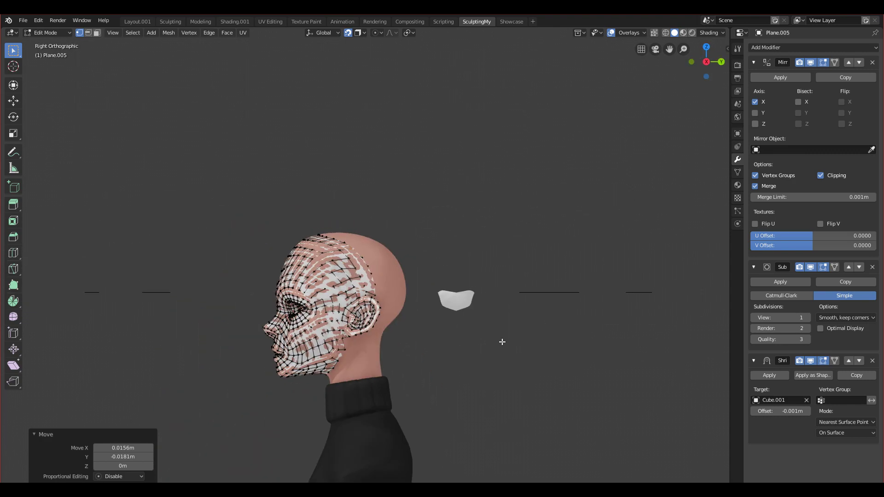
pyautogui.press('KP_Divide')
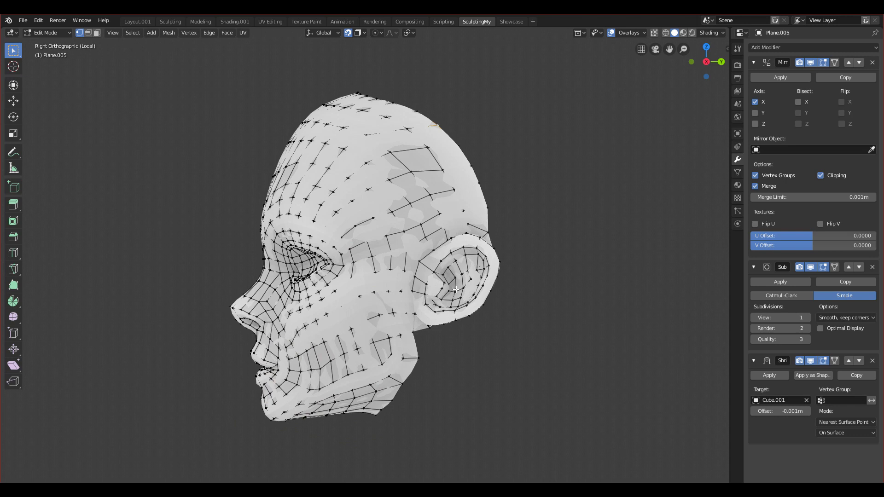
pyautogui.moveTo(455, 289); pyautogui.dragTo(533, 355, button='middle')
pyautogui.press('Tab')
pyautogui.moveTo(472, 262); pyautogui.dragTo(347, 347, button='middle')
pyautogui.scroll(3, 454, 324)
pyautogui.moveTo(452, 321); pyautogui.dragTo(540, 235, button='middle')
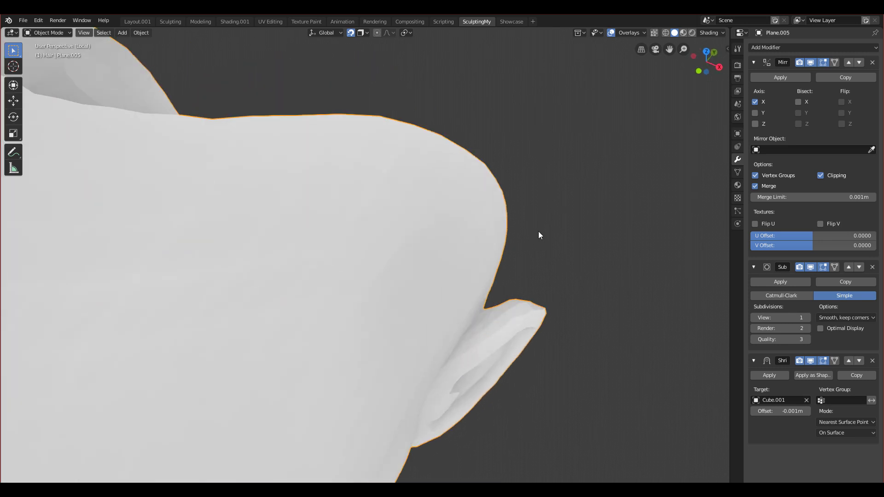
# Enable Wireframe in the face mesh's viewport display settings and inspect the subdivided quads on the forehead
pyautogui.click(737, 133)
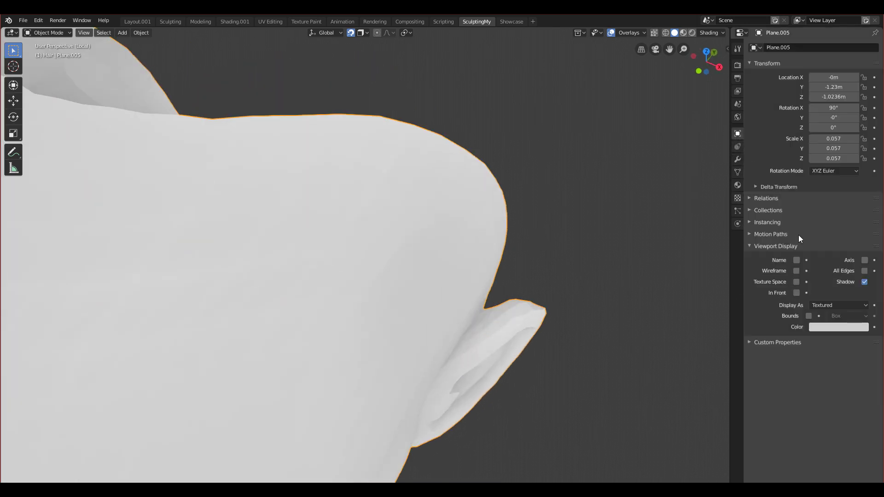
pyautogui.click(864, 271)
pyautogui.click(817, 305)
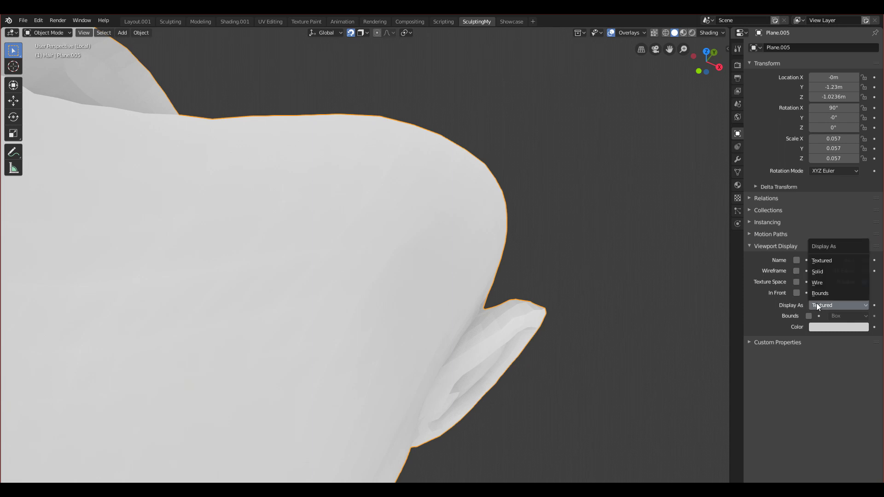
pyautogui.scroll(-5, 510, 296)
pyautogui.moveTo(511, 296); pyautogui.dragTo(373, 320, button='middle')
pyautogui.scroll(4, 416, 344)
pyautogui.scroll(-4, 344, 295)
pyautogui.scroll(4, 372, 319)
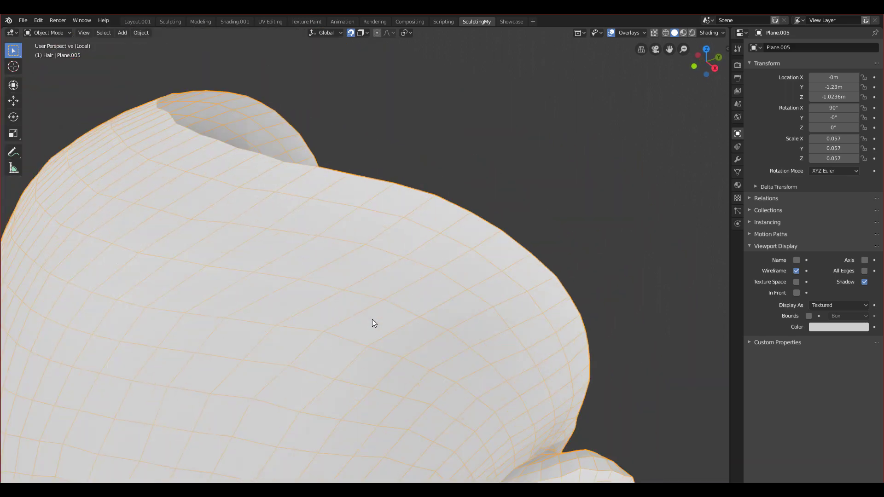
# Return to Edit Mode and examine the edge flow along the open upper border
pyautogui.hotkey('ctrl', 'Tab')
pyautogui.click(493, 308)
pyautogui.scroll(-3, 460, 318)
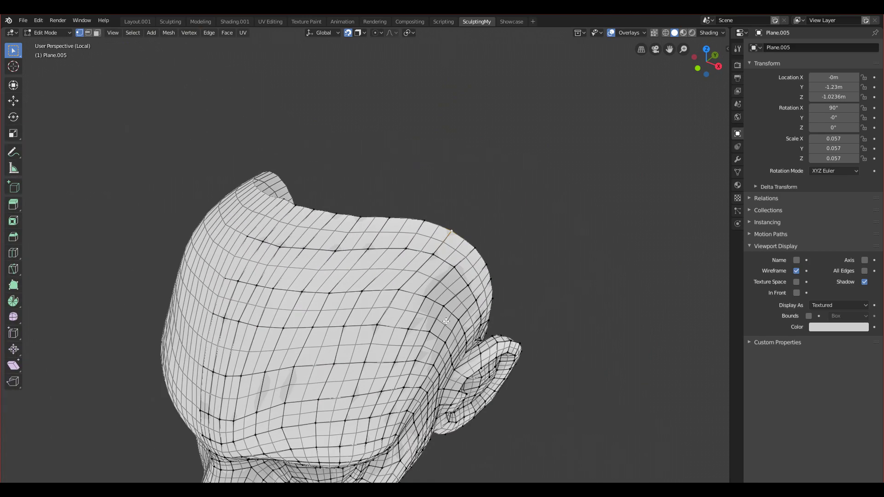
pyautogui.moveTo(447, 321); pyautogui.dragTo(530, 328, button='middle')
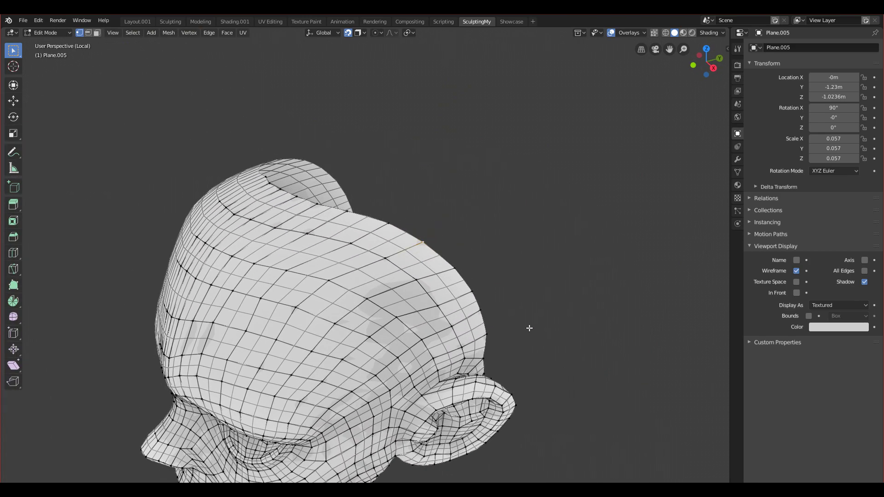
pyautogui.click(796, 271)
pyautogui.click(796, 271)
pyautogui.moveTo(525, 303); pyautogui.dragTo(531, 304, button='middle')
pyautogui.moveTo(413, 244); pyautogui.dragTo(343, 301, button='middle')
pyautogui.scroll(-3, 381, 287)
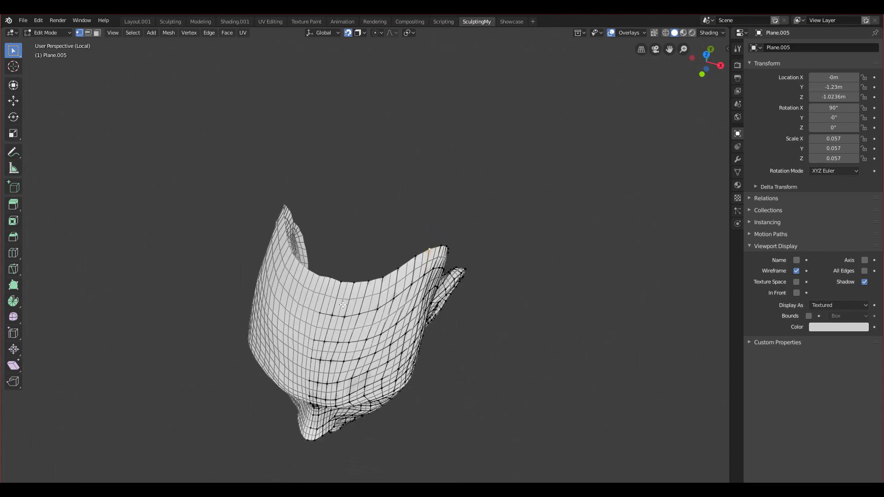
pyautogui.scroll(1, 686, 297)
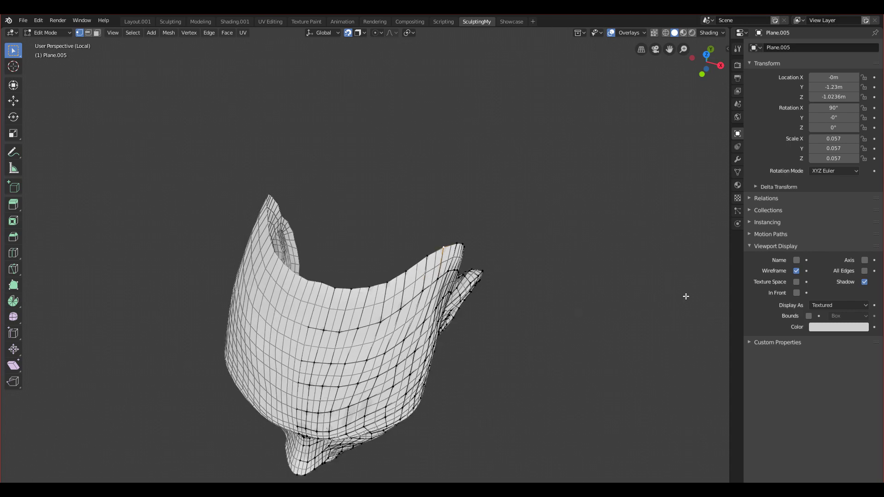
# Turn off the object's Wireframe display, exit local view and look at the head from the top
pyautogui.click(796, 271)
pyautogui.press('KP_Divide')
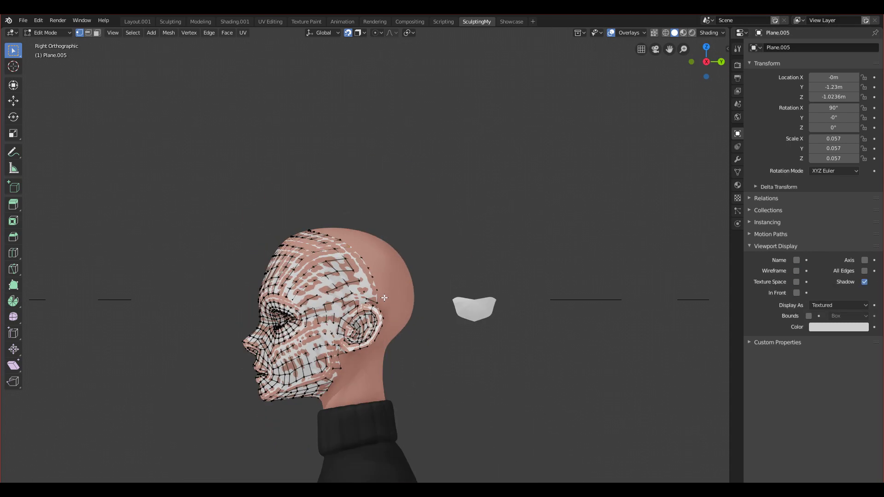
pyautogui.scroll(2, 384, 298)
pyautogui.press('KP_7')
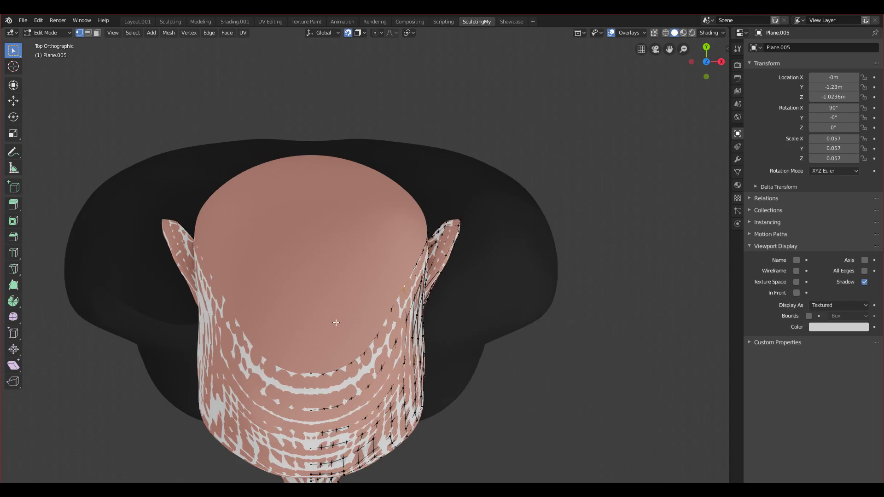
# Adjust the upper-border vertices at and beside the midline in top view to round the front curve
pyautogui.click(324, 368)
pyautogui.moveTo(324, 367); pyautogui.dragTo(334, 359, button='middle')
pyautogui.press('KP_7')
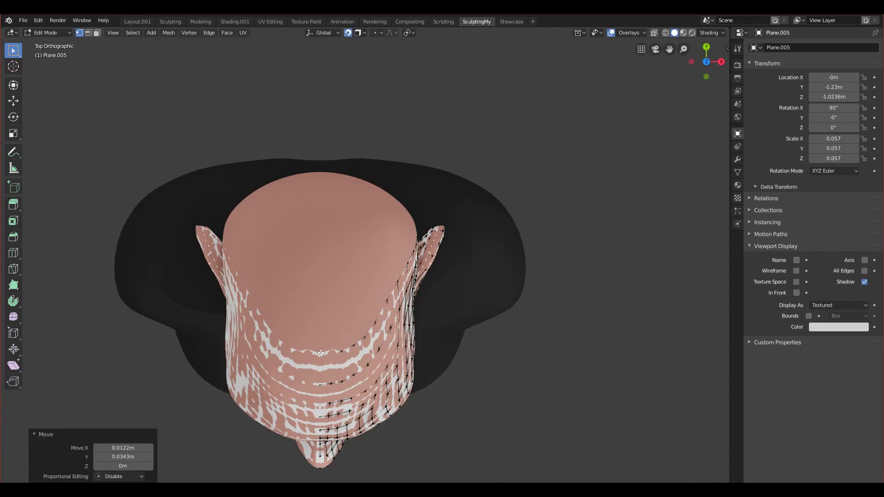
pyautogui.press('g')
pyautogui.click(320, 344)
pyautogui.press('g')
pyautogui.click(343, 350)
pyautogui.scroll(4, 353, 346)
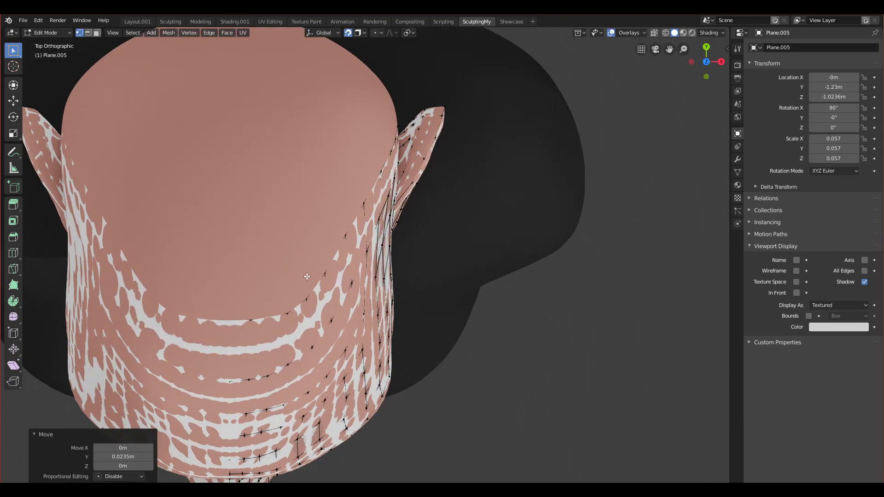
# Move the upper-border vertices at and beside the midline back across the crown to start a straight row
pyautogui.press('g')
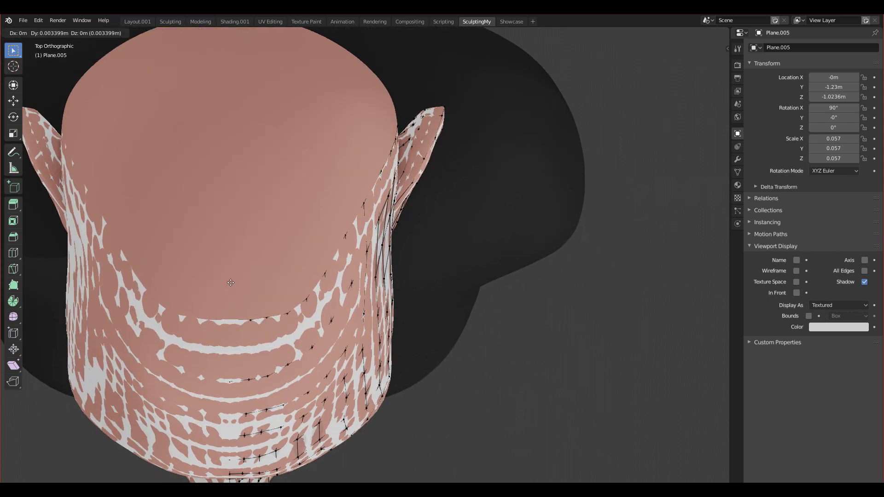
pyautogui.click(253, 318)
pyautogui.press('g')
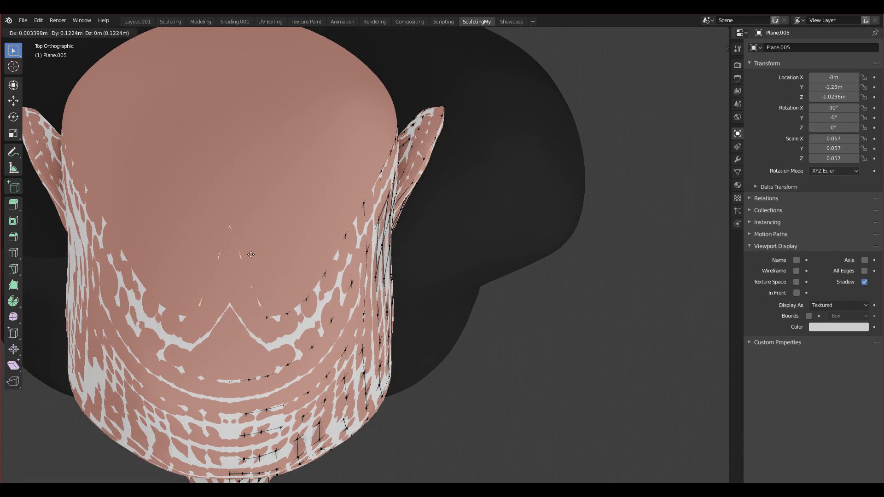
pyautogui.click(247, 221)
pyautogui.press('g')
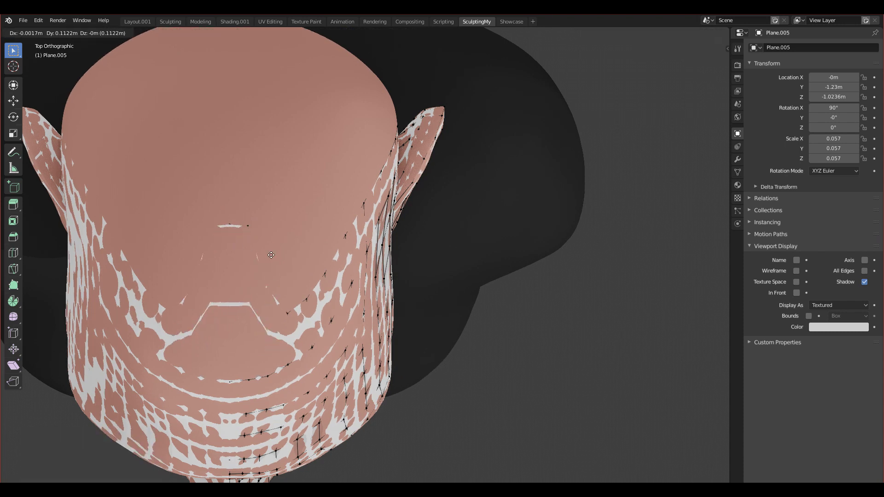
pyautogui.click(275, 230)
pyautogui.click(290, 312)
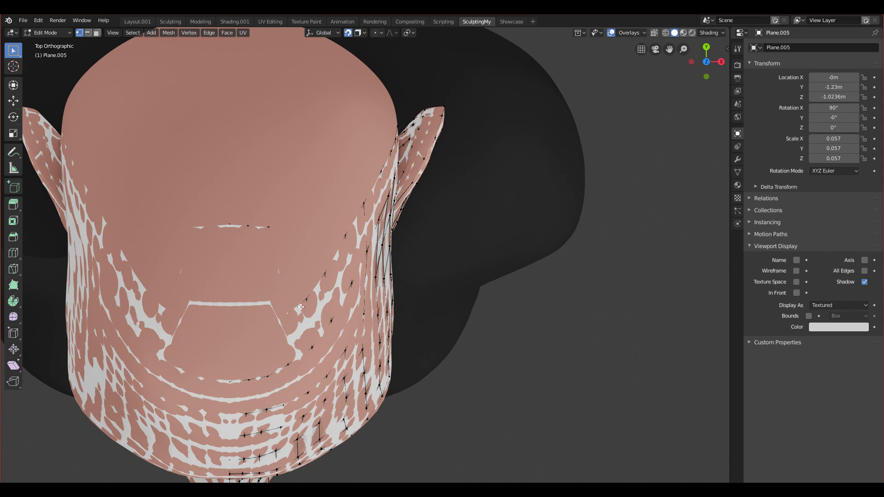
pyautogui.click(307, 218)
pyautogui.click(293, 236)
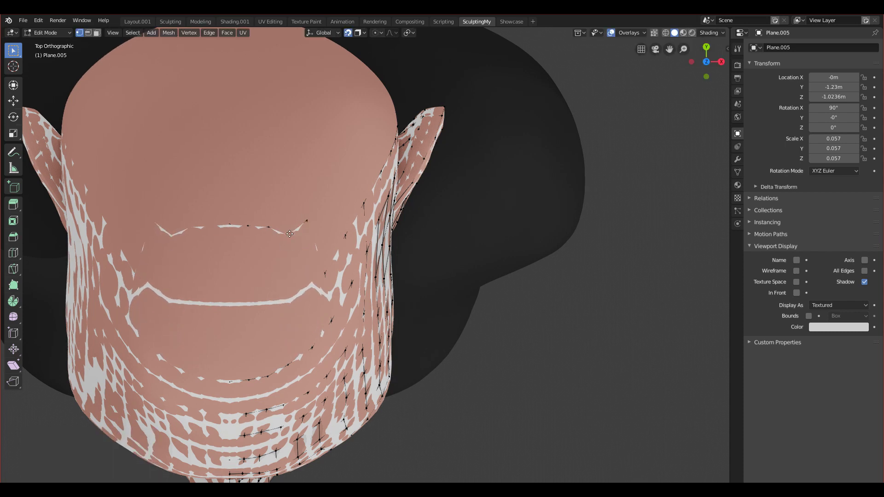
pyautogui.press('g')
pyautogui.click(291, 228)
# Move the outer upper-border vertices one by one to continue the crown row evenly toward the temple
pyautogui.click(307, 222)
pyautogui.press('g')
pyautogui.click(308, 226)
pyautogui.click(327, 272)
pyautogui.press('g')
pyautogui.click(326, 220)
pyautogui.click(346, 237)
pyautogui.press('g')
pyautogui.click(343, 215)
# Even out the crown border by adjusting its vertex near the temple and the one at the midline
pyautogui.moveTo(343, 215); pyautogui.dragTo(253, 174, button='middle')
pyautogui.moveTo(423, 223); pyautogui.dragTo(415, 206, button='middle')
pyautogui.click(416, 224)
pyautogui.press('g')
pyautogui.click(422, 223)
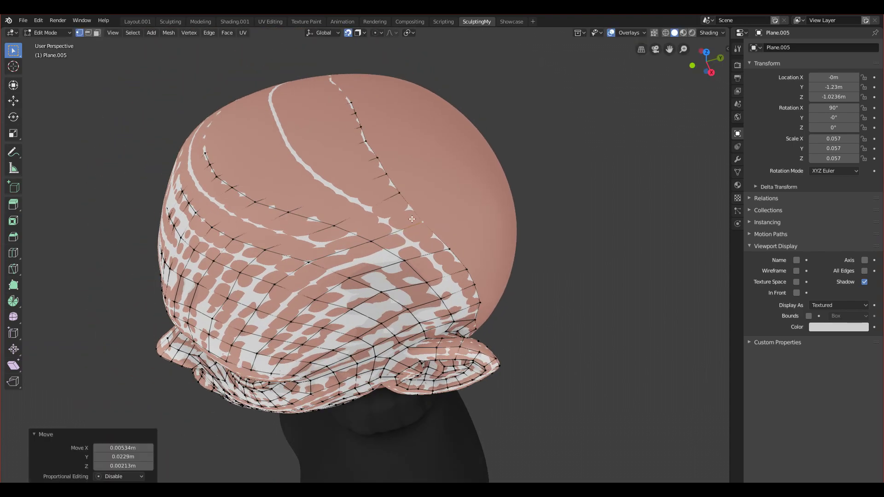
pyautogui.moveTo(351, 183); pyautogui.dragTo(335, 156, button='middle')
pyautogui.moveTo(323, 187); pyautogui.dragTo(387, 256, button='middle')
pyautogui.press('g')
pyautogui.click(253, 232)
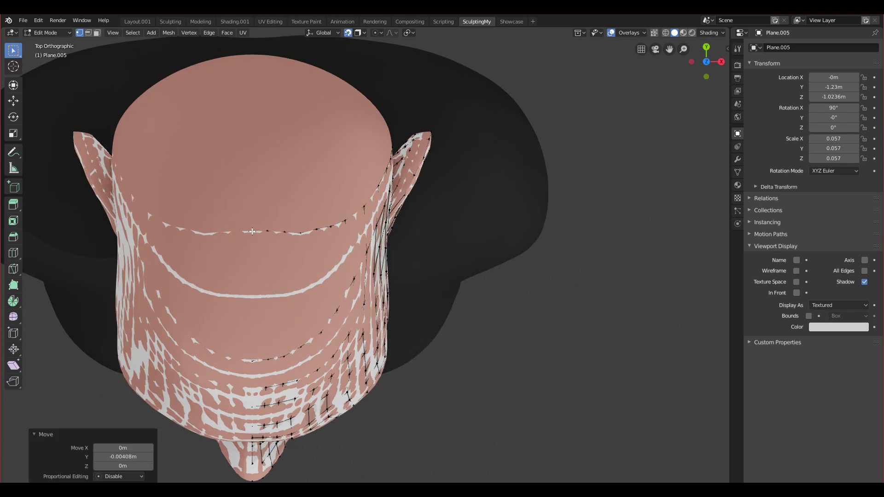
# Select the vertices of the row in front of the crown border and move them back about 0.177 m in Y
pyautogui.moveTo(255, 362); pyautogui.dragTo(222, 255, button='middle')
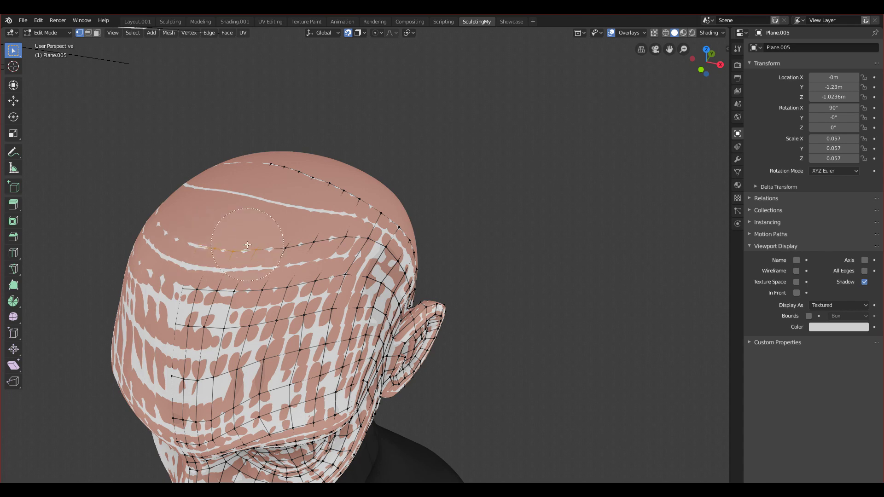
pyautogui.press('KP_7')
pyautogui.press('g')
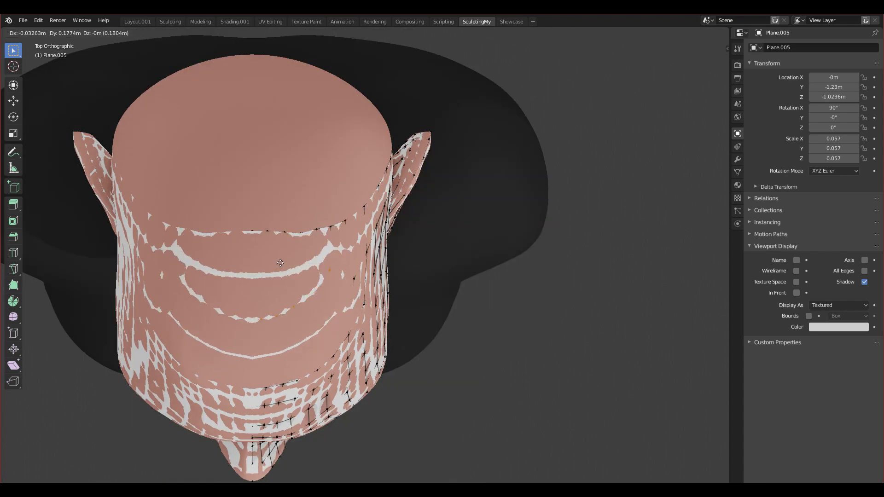
pyautogui.click(284, 269)
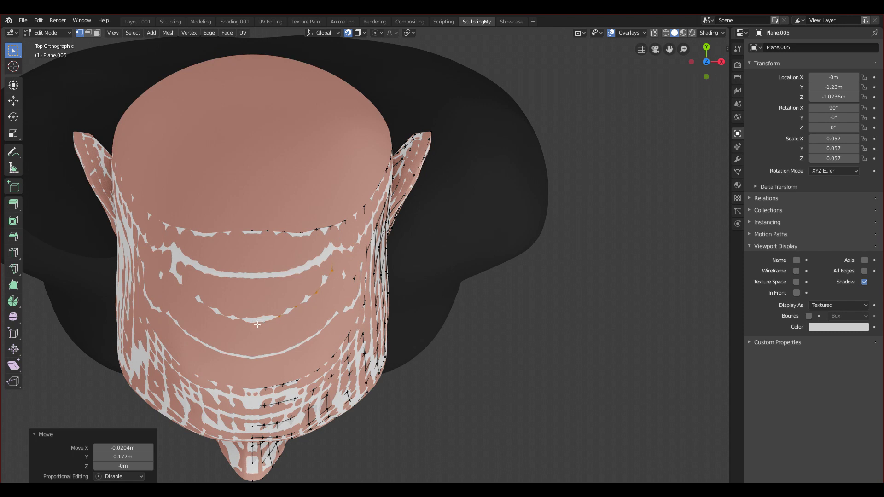
# Adjust the second row's midline vertex and its two nearest neighbours in top view to flatten the row
pyautogui.click(257, 322)
pyautogui.press('g')
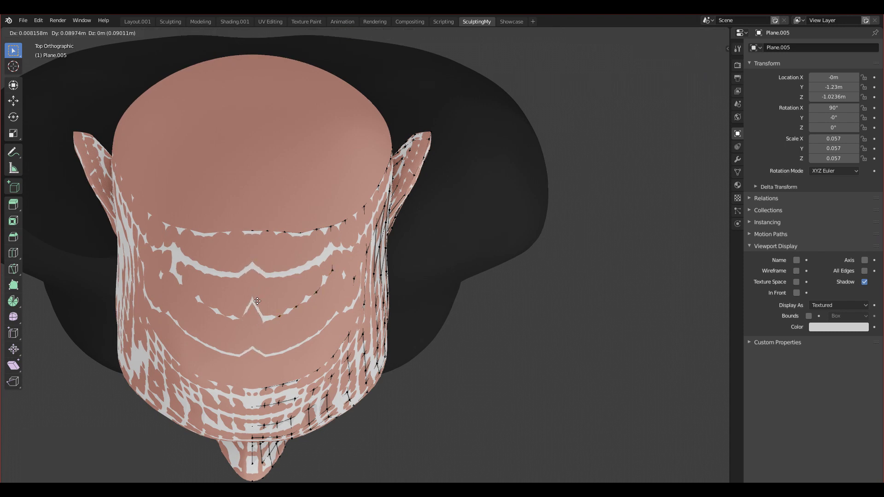
pyautogui.click(258, 306)
pyautogui.click(269, 318)
pyautogui.press('g')
pyautogui.click(269, 302)
pyautogui.click(280, 316)
pyautogui.press('g')
pyautogui.click(283, 299)
# Adjust the three outer vertices of the second row to line up evenly toward the temple
pyautogui.click(296, 307)
pyautogui.press('g')
pyautogui.click(301, 296)
pyautogui.click(316, 293)
pyautogui.press('g')
pyautogui.click(316, 288)
pyautogui.click(334, 270)
pyautogui.press('g')
pyautogui.click(336, 281)
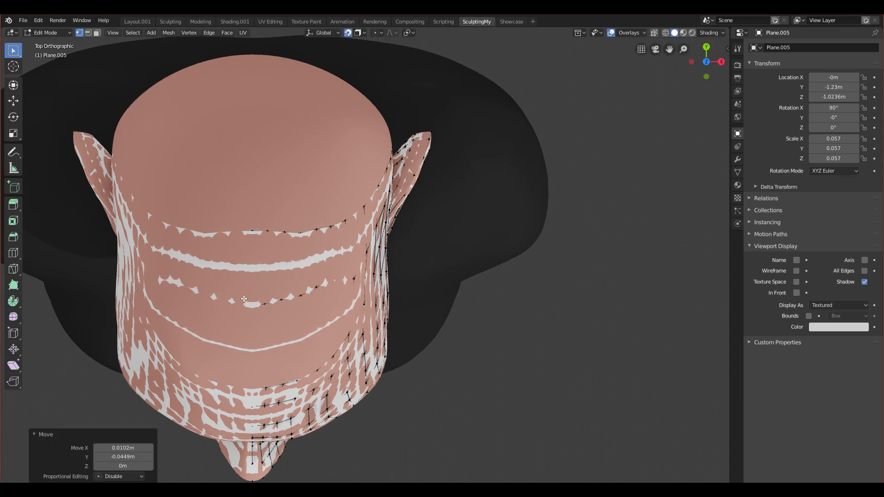
# Shift groups of inner vertices on the second row to refine its spacing from the crown border
pyautogui.moveTo(311, 323); pyautogui.dragTo(312, 323)
pyautogui.press('g')
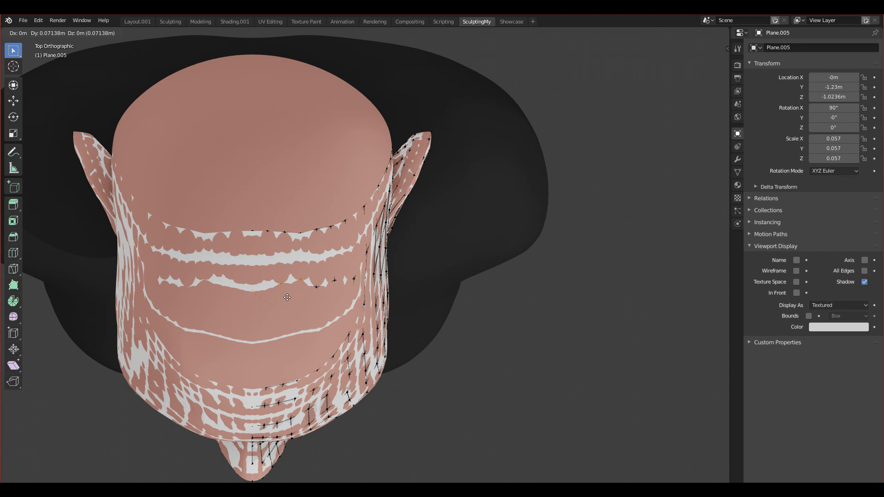
pyautogui.click(287, 297)
pyautogui.click(306, 297)
pyautogui.press('g')
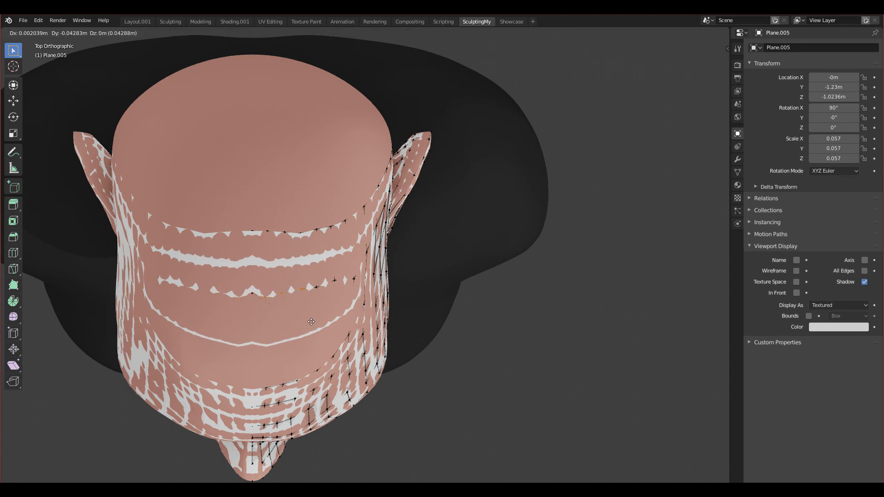
pyautogui.click(311, 313)
pyautogui.moveTo(311, 313); pyautogui.dragTo(258, 258, button='middle')
pyautogui.scroll(3, 244, 239)
pyautogui.moveTo(201, 182); pyautogui.dragTo(158, 245, button='middle')
pyautogui.click(95, 223)
pyautogui.press('g')
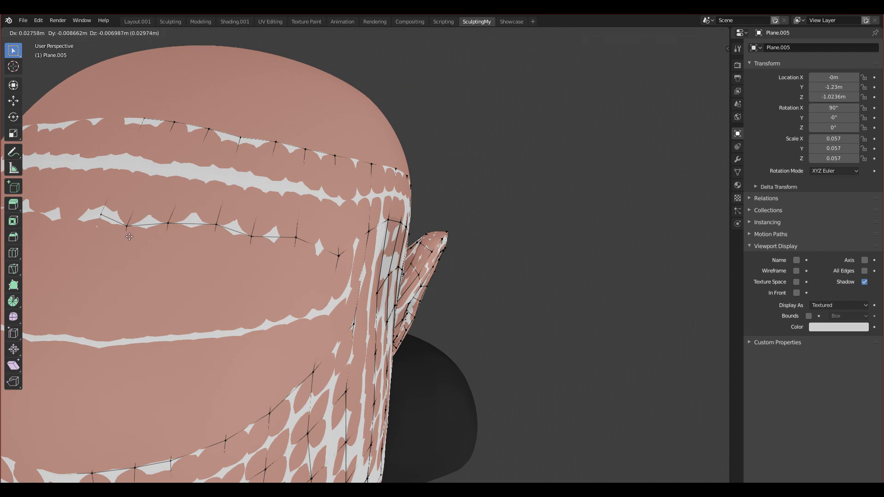
pyautogui.rightClick(723, 166)
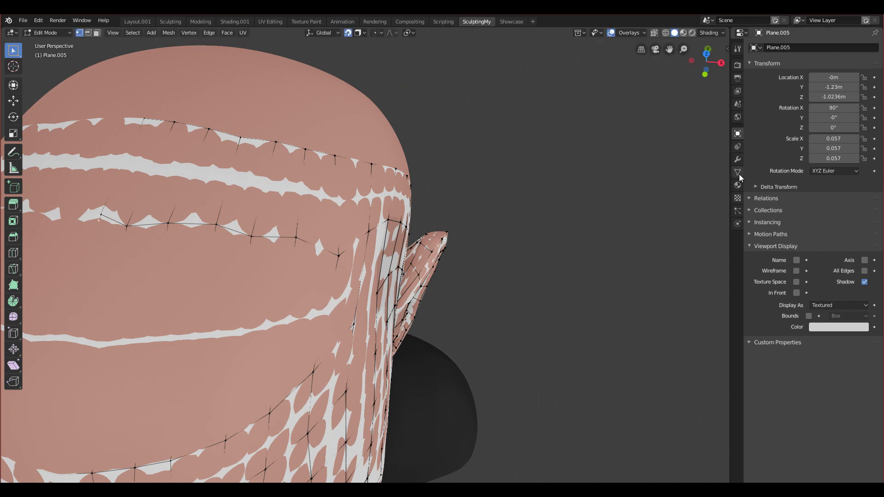
# Try to move the selected vertex with Clipping turned off in the Mirror modifier
pyautogui.click(738, 172)
pyautogui.click(738, 159)
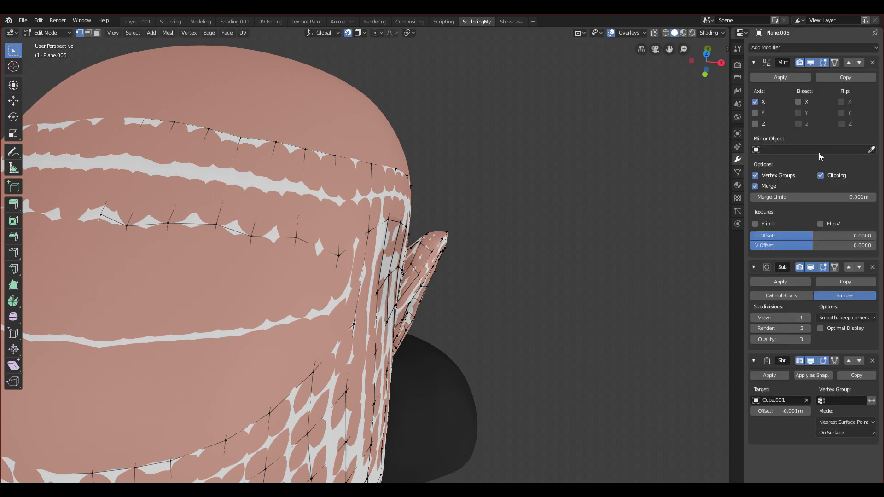
pyautogui.click(821, 175)
pyautogui.press('g')
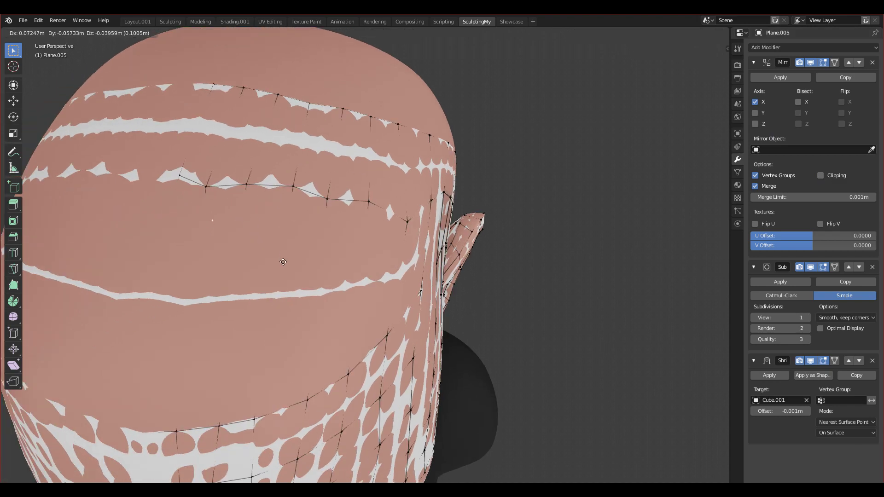
pyautogui.rightClick(290, 277)
pyautogui.moveTo(368, 234)
pyautogui.mouseDown(button='middle')
pyautogui.moveTo(205, 252)
pyautogui.moveTo(382, 230)
pyautogui.mouseUp(button='middle')
pyautogui.scroll(-1, 205, 252)
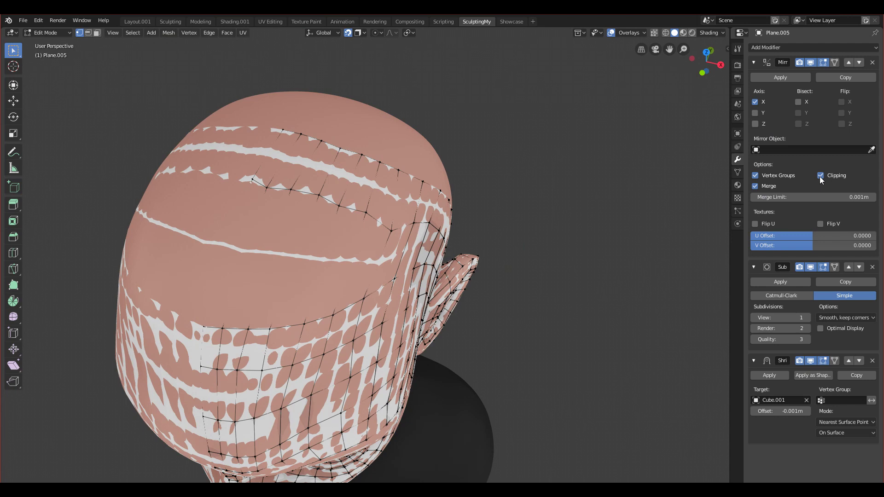
pyautogui.press('g')
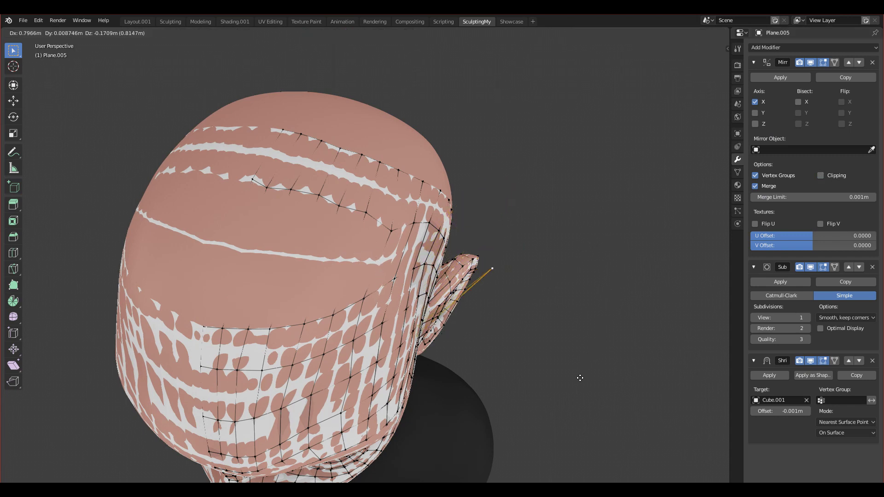
pyautogui.rightClick(558, 410)
# Switch to wireframe display and move the selected stray vertex about 0.531 m in Y and -0.156 m in Z
pyautogui.moveTo(559, 411); pyautogui.dragTo(448, 238, button='middle')
pyautogui.scroll(-4, 411, 265)
pyautogui.moveTo(411, 265); pyautogui.dragTo(422, 302, button='middle')
pyautogui.scroll(5, 422, 302)
pyautogui.moveTo(332, 299); pyautogui.dragTo(266, 315, button='middle')
pyautogui.hotkey('shift', 'z')
pyautogui.scroll(-6, 266, 315)
pyautogui.moveTo(336, 334); pyautogui.dragTo(325, 266, button='middle')
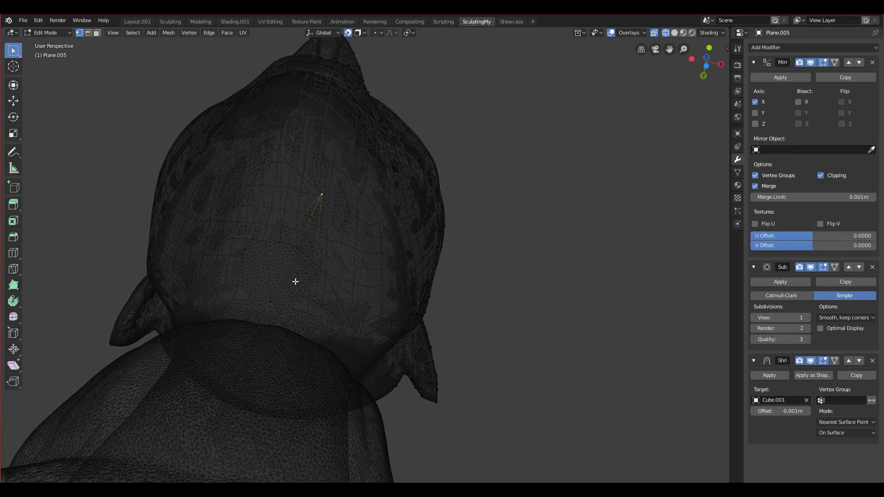
pyautogui.press('g')
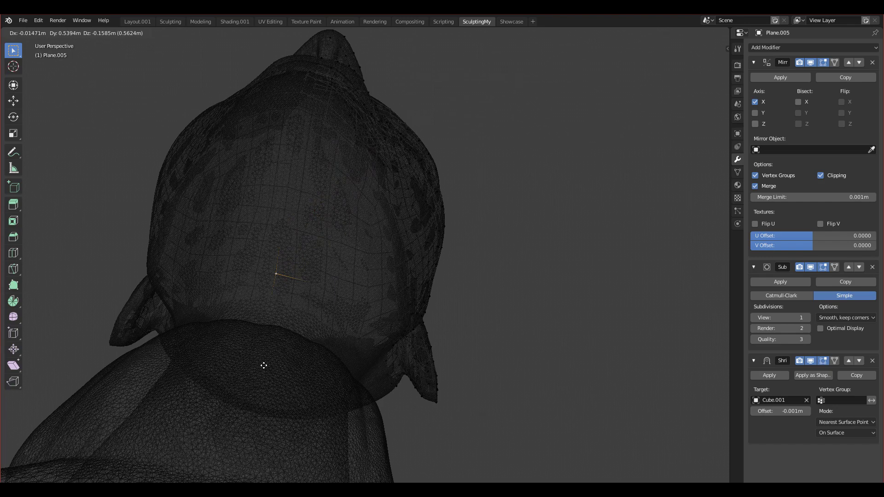
pyautogui.click(264, 364)
# Return to the solid top view and nudge the second row's vertices at and beside the midline into line
pyautogui.moveTo(210, 354); pyautogui.dragTo(208, 361, button='middle')
pyautogui.scroll(-2, 229, 342)
pyautogui.press('KP_7')
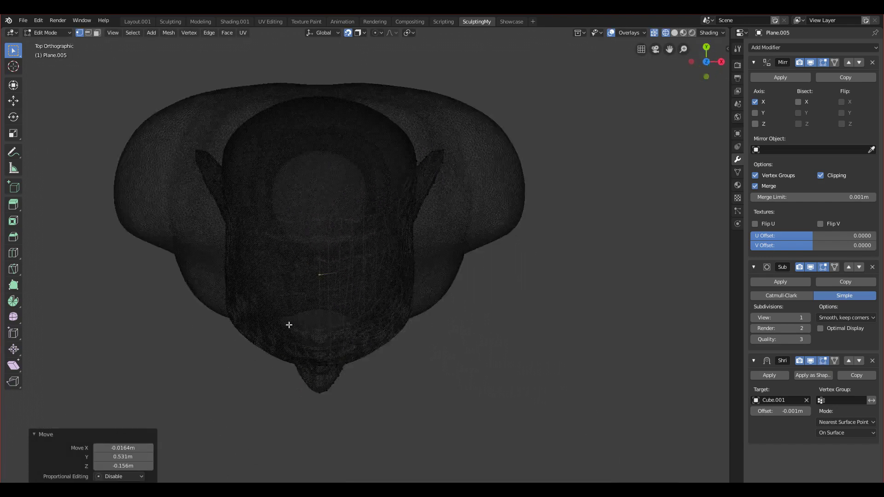
pyautogui.scroll(2, 289, 325)
pyautogui.hotkey('shift', 'z')
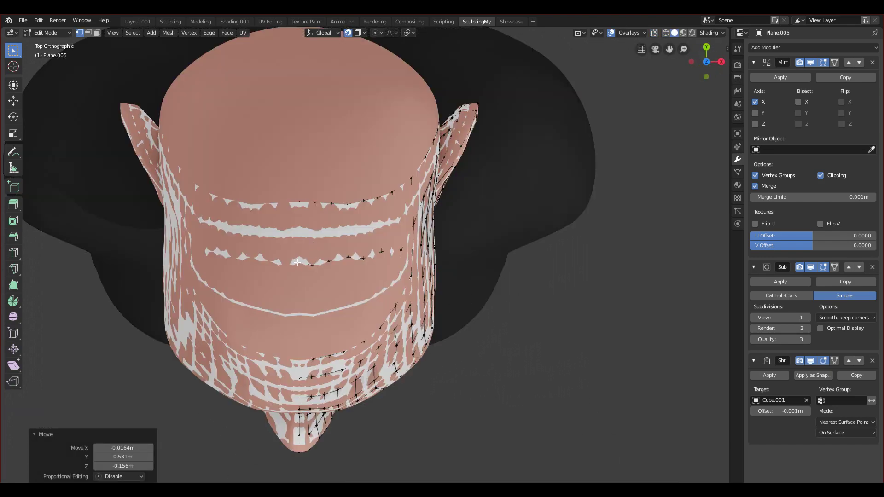
pyautogui.click(314, 271)
pyautogui.click(328, 267)
pyautogui.click(305, 269)
pyautogui.press('g')
pyautogui.click(323, 271)
pyautogui.press('g')
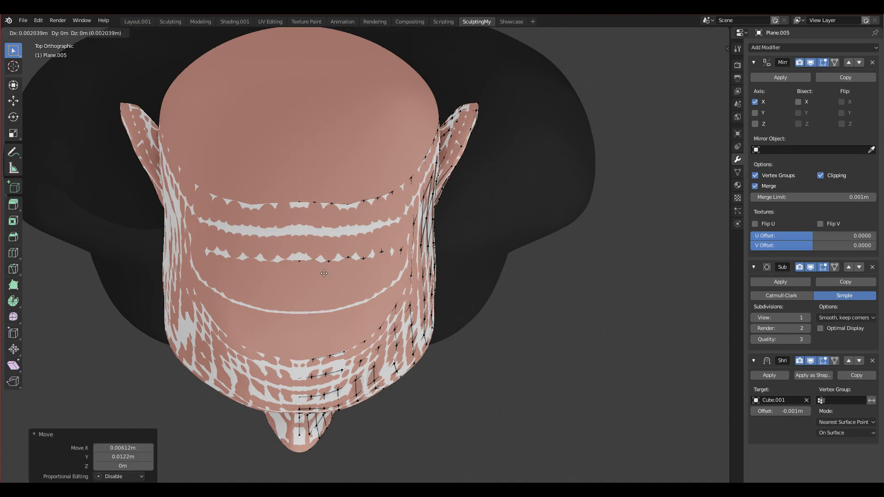
pyautogui.click(325, 274)
# Reposition two vertices toward the temple on the crown rows to even out the quads
pyautogui.moveTo(325, 273); pyautogui.dragTo(351, 301, button='middle')
pyautogui.click(369, 240)
pyautogui.press('g')
pyautogui.click(383, 238)
pyautogui.click(406, 236)
pyautogui.press('g')
pyautogui.click(405, 237)
# Select the forehead row's inner vertices and move them back about 0.108 m in Y and up 0.0935 m in Z
pyautogui.moveTo(405, 237); pyautogui.dragTo(356, 268, button='middle')
pyautogui.press('KP_7')
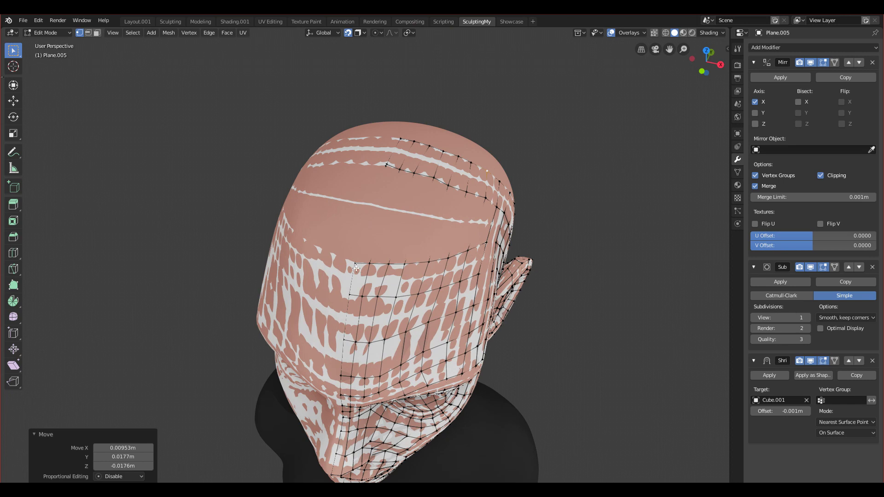
pyautogui.moveTo(409, 268); pyautogui.dragTo(410, 268)
pyautogui.moveTo(409, 268); pyautogui.dragTo(414, 268, button='middle')
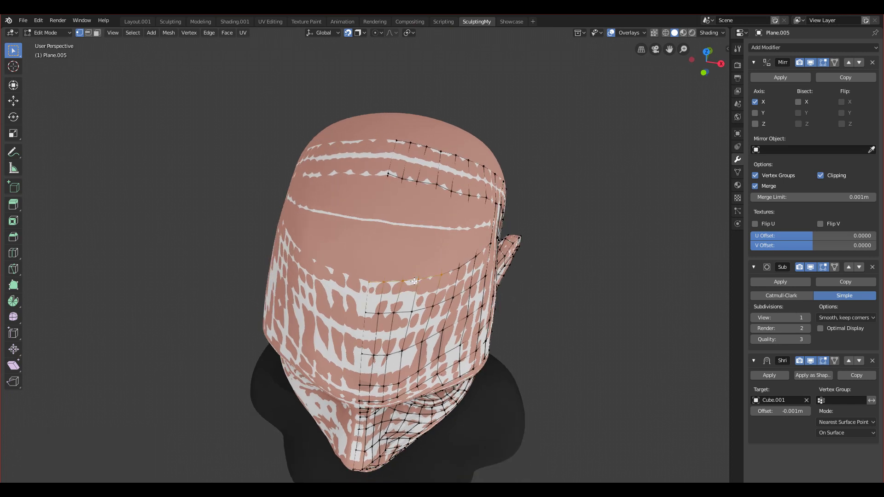
pyautogui.press('g')
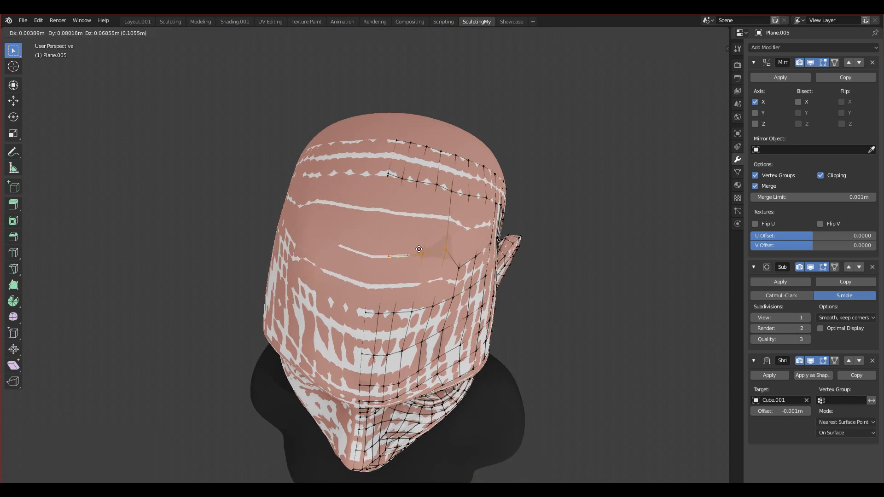
pyautogui.press('Escape')
pyautogui.press('g')
pyautogui.click(429, 196)
# Move the forehead row's outer vertices near the temple back to follow the shifted inner ones
pyautogui.moveTo(430, 196); pyautogui.dragTo(398, 220, button='middle')
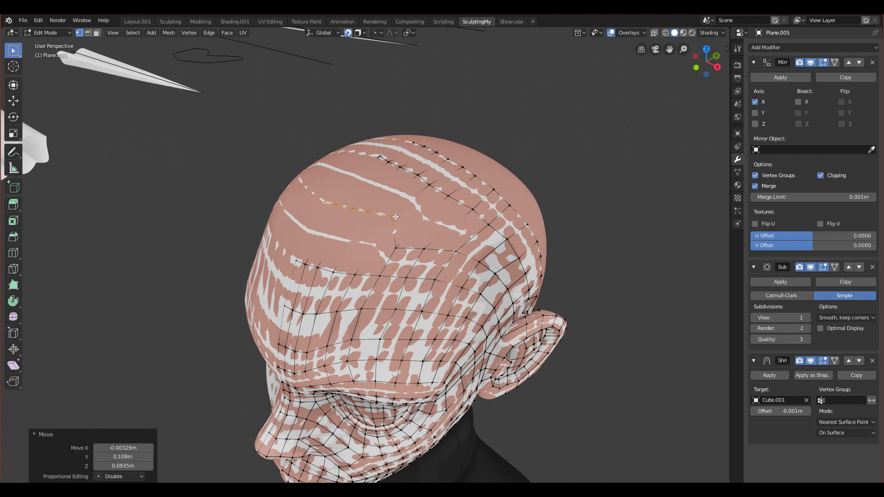
pyautogui.click(397, 247)
pyautogui.press('g')
pyautogui.click(408, 228)
pyautogui.click(424, 249)
pyautogui.press('g')
pyautogui.click(430, 242)
# Adjust the individual vertices of the shifted forehead row to even their spacing and smooth the row
pyautogui.moveTo(431, 242); pyautogui.dragTo(460, 258, button='middle')
pyautogui.click(369, 247)
pyautogui.press('g')
pyautogui.click(371, 231)
pyautogui.click(382, 245)
pyautogui.press('g')
pyautogui.click(382, 244)
pyautogui.press('g')
pyautogui.click(417, 240)
pyautogui.press('g')
pyautogui.click(425, 237)
pyautogui.press('g')
pyautogui.click(441, 239)
# Fine-tune the forehead row beside the midline and the midline vertex of the row behind it
pyautogui.moveTo(441, 239); pyautogui.dragTo(401, 262, button='middle')
pyautogui.scroll(3, 364, 271)
pyautogui.press('g')
pyautogui.click(410, 258)
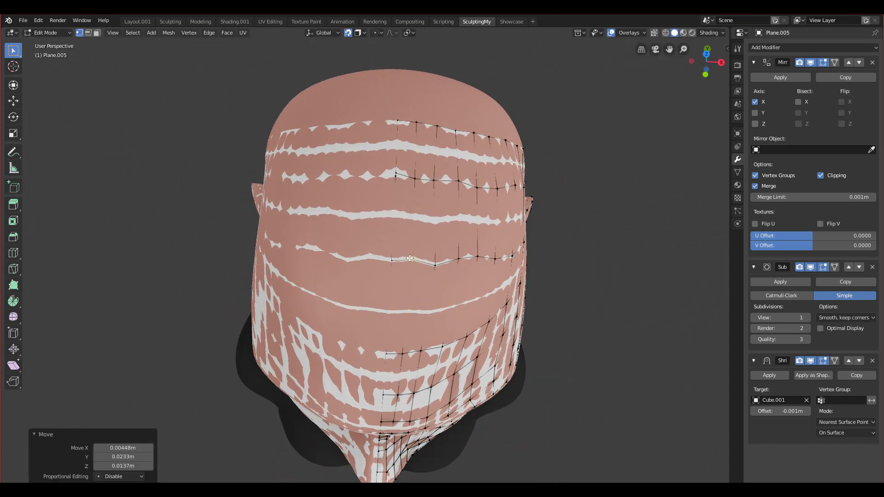
pyautogui.click(396, 176)
pyautogui.press('g')
pyautogui.click(396, 175)
# Move the inner vertices beneath the jaw back and down toward the neck
pyautogui.moveTo(396, 177); pyautogui.dragTo(385, 77, button='middle')
pyautogui.scroll(-8, 387, 124)
pyautogui.moveTo(388, 249); pyautogui.dragTo(395, 283, button='middle')
pyautogui.press('g')
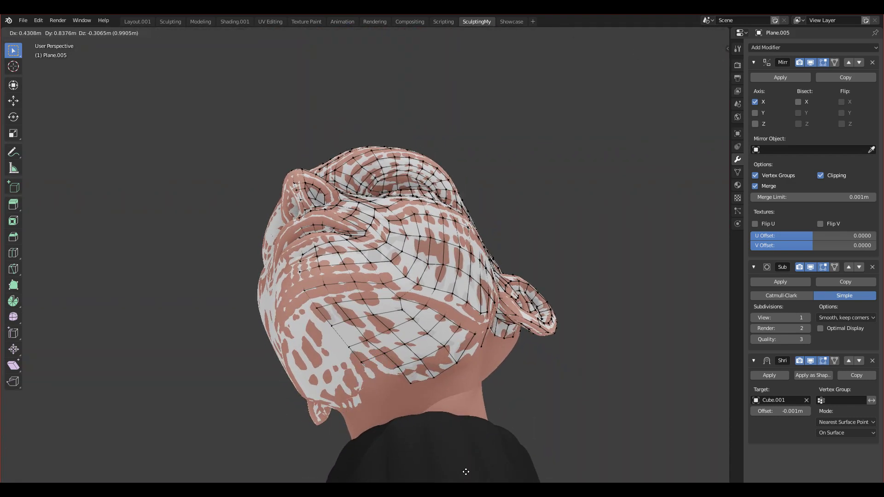
pyautogui.click(416, 478)
pyautogui.keyDown('shift'); pyautogui.moveTo(378, 373); pyautogui.dragTo(381, 291, button='middle'); pyautogui.keyUp('shift')
pyautogui.press('g')
pyautogui.click(401, 330)
# Pull the under-jaw edge vertices beside the midline further toward the neck, about 0.304 m in Y and 0.14 m down, and reposition the neighbouring one
pyautogui.scroll(5, 401, 329)
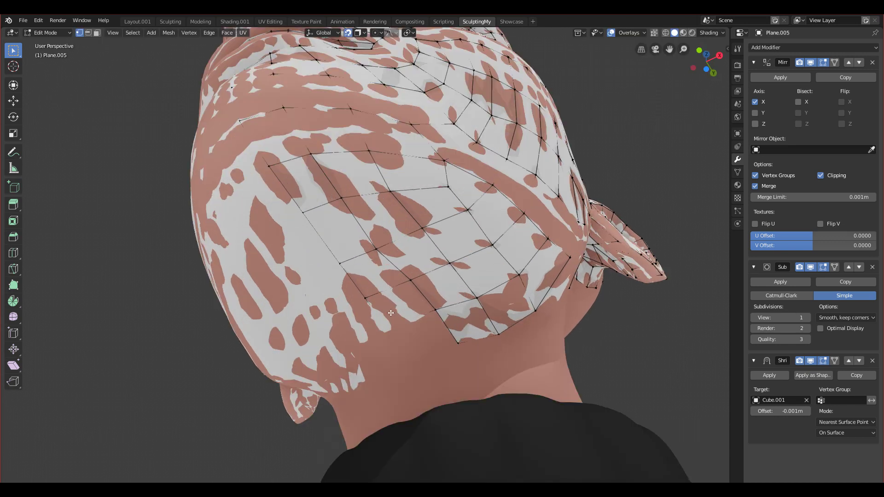
pyautogui.press('g')
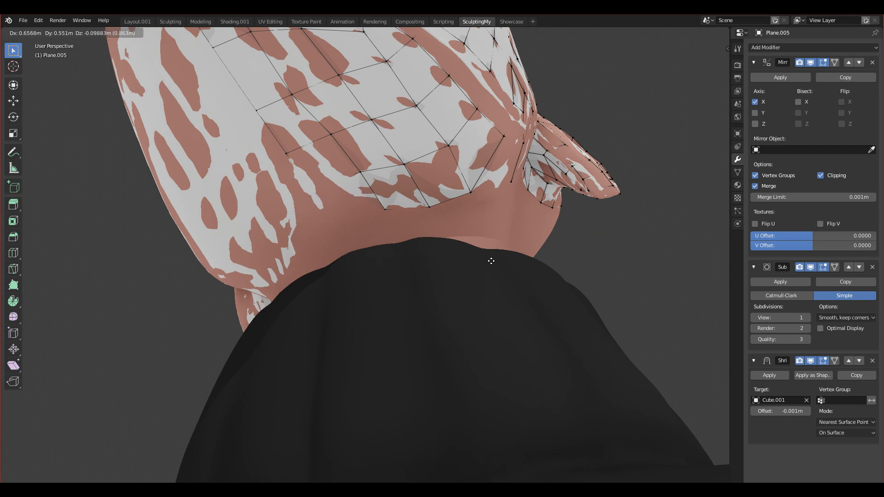
pyautogui.click(388, 304)
pyautogui.press('g')
pyautogui.click(335, 208)
pyautogui.press('g')
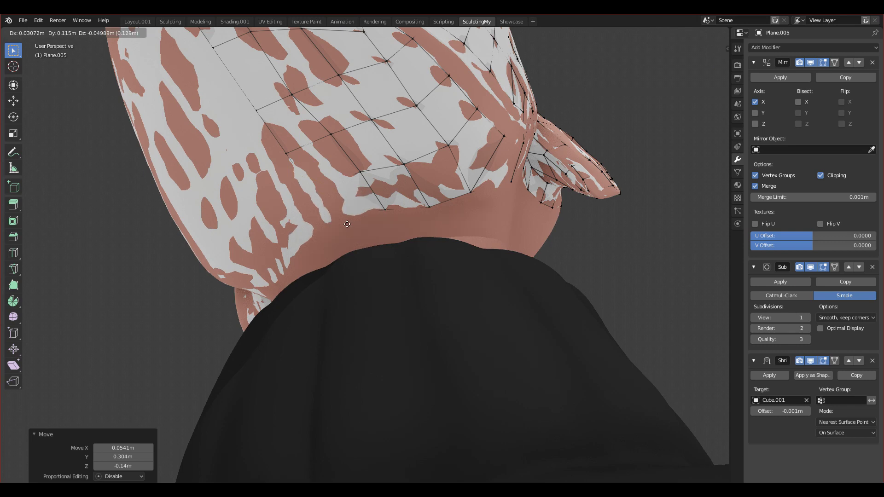
pyautogui.click(348, 225)
# Fine-tune the under-jaw vertices near the neck to smooth the mesh edge
pyautogui.moveTo(348, 226); pyautogui.dragTo(318, 256, button='middle')
pyautogui.press('g')
pyautogui.rightClick(334, 283)
pyautogui.click(325, 270)
pyautogui.click(336, 285)
pyautogui.press('g')
pyautogui.click(338, 290)
# Adjust the vertices near the midline of the front crown row to straighten it and even its spacing
pyautogui.scroll(-3, 332, 278)
pyautogui.moveTo(331, 278); pyautogui.dragTo(382, 373, button='middle')
pyautogui.scroll(-3, 369, 299)
pyautogui.moveTo(391, 272); pyautogui.dragTo(355, 258, button='middle')
pyautogui.scroll(2, 355, 259)
pyautogui.press('g')
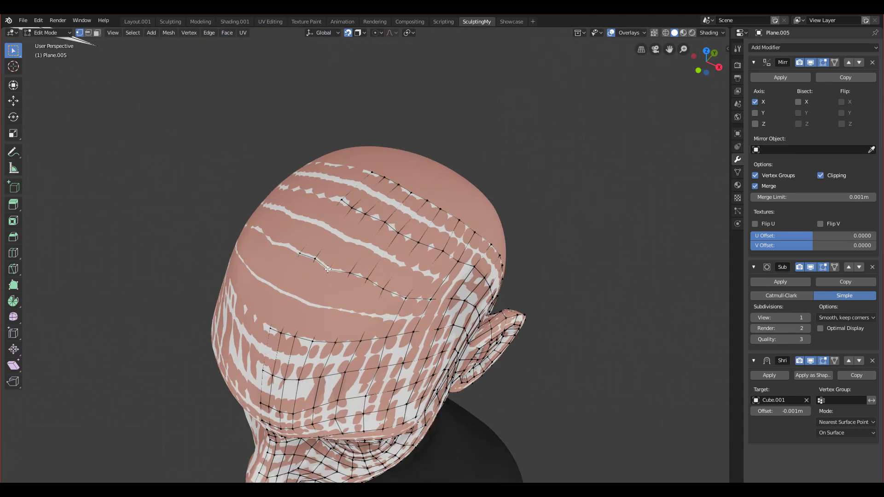
pyautogui.click(331, 264)
pyautogui.moveTo(368, 294); pyautogui.dragTo(342, 243, button='middle')
pyautogui.press('g')
pyautogui.click(297, 186)
pyautogui.press('g')
pyautogui.click(279, 171)
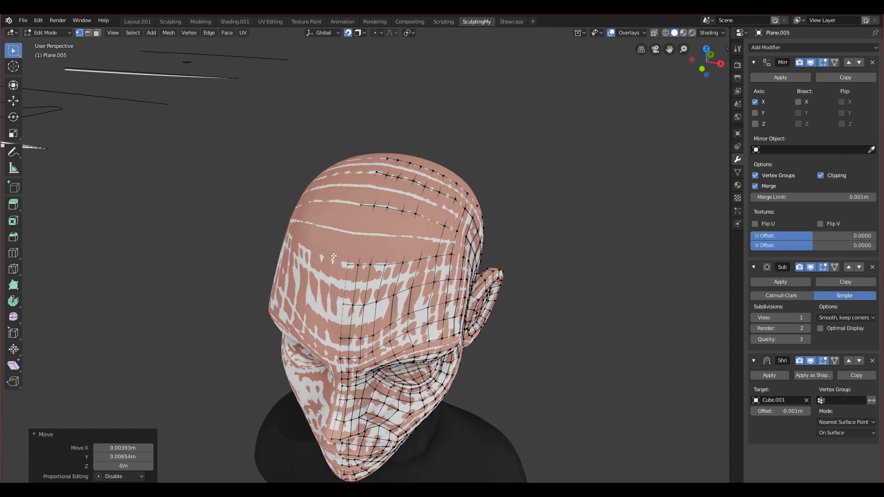
# Select the inner vertices of the upper forehead row and move them about 0.026 m back in Y and 0.045 m up in Z
pyautogui.moveTo(396, 274); pyautogui.dragTo(396, 274)
pyautogui.press('g')
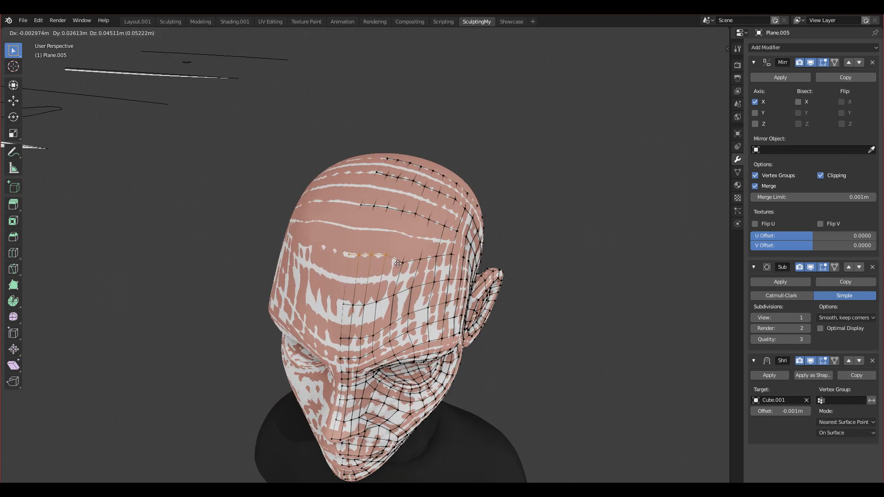
pyautogui.click(398, 264)
# Adjust the raised upper forehead row's vertices one by one outward from the midline to even their spacing
pyautogui.click(360, 256)
pyautogui.press('g')
pyautogui.click(362, 252)
pyautogui.click(372, 254)
pyautogui.press('g')
pyautogui.click(376, 254)
pyautogui.click(387, 255)
pyautogui.press('g')
pyautogui.press('g')
pyautogui.click(390, 258)
pyautogui.press('g')
pyautogui.click(401, 257)
# Fine-tune the upper forehead row's outer vertices and its midline vertex to smooth the row
pyautogui.moveTo(426, 258)
pyautogui.mouseDown(button='middle')
pyautogui.moveTo(379, 249)
pyautogui.moveTo(422, 250)
pyautogui.mouseUp(button='middle')
pyautogui.click(422, 273)
pyautogui.press('g')
pyautogui.click(423, 272)
pyautogui.click(408, 275)
pyautogui.press('g')
pyautogui.click(410, 272)
pyautogui.click(337, 269)
pyautogui.press('g')
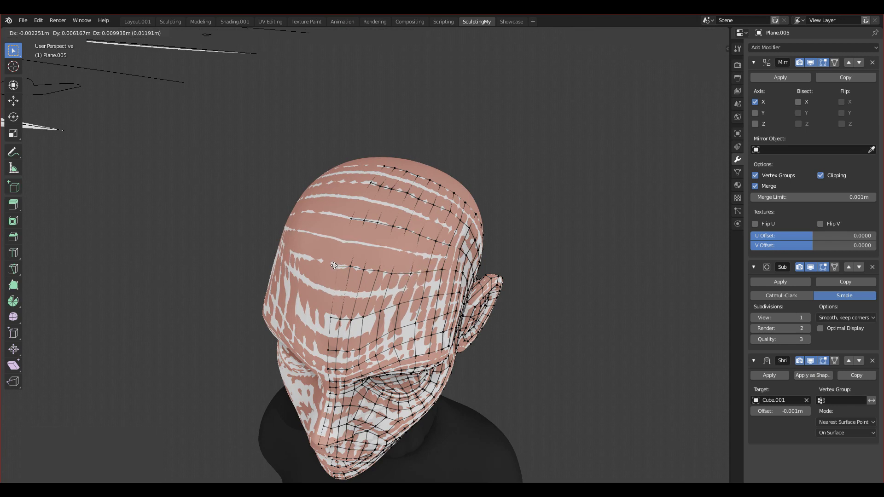
pyautogui.click(334, 265)
# Shift the mid-forehead vertex above the inner eye outward, about 0.027 m in X and 0.008 m in Y
pyautogui.moveTo(386, 298); pyautogui.dragTo(376, 255, button='middle')
pyautogui.click(376, 254)
pyautogui.press('g')
pyautogui.click(390, 243)
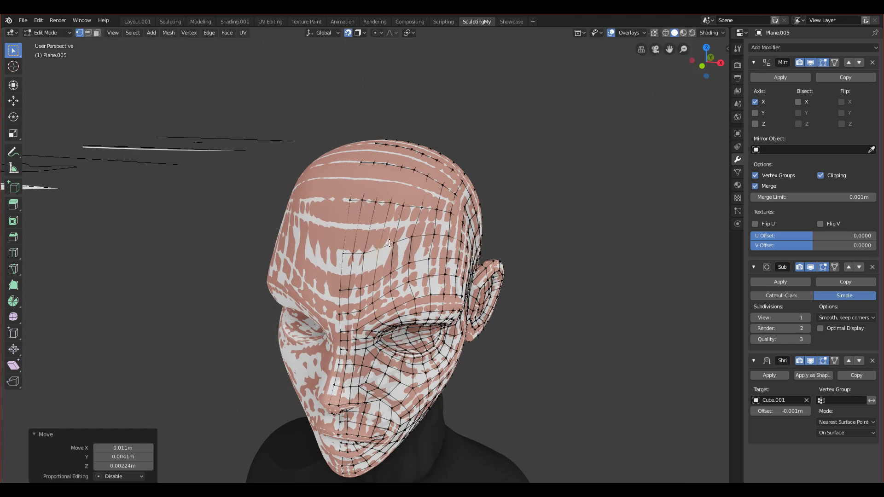
pyautogui.press('g')
pyautogui.click(396, 261)
# Examine how the forehead edge loops run across the temple and around the ear from the front and side
pyautogui.press('KP_1')
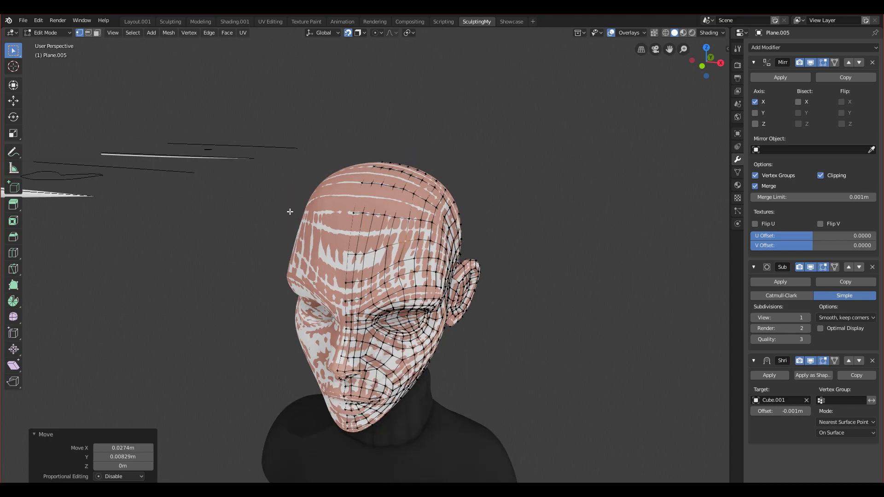
pyautogui.scroll(4, 433, 312)
pyautogui.moveTo(433, 311); pyautogui.dragTo(345, 328, button='middle')
pyautogui.scroll(-1, 346, 328)
pyautogui.moveTo(224, 249); pyautogui.dragTo(335, 247, button='middle')
pyautogui.moveTo(360, 208); pyautogui.dragTo(300, 193, button='middle')
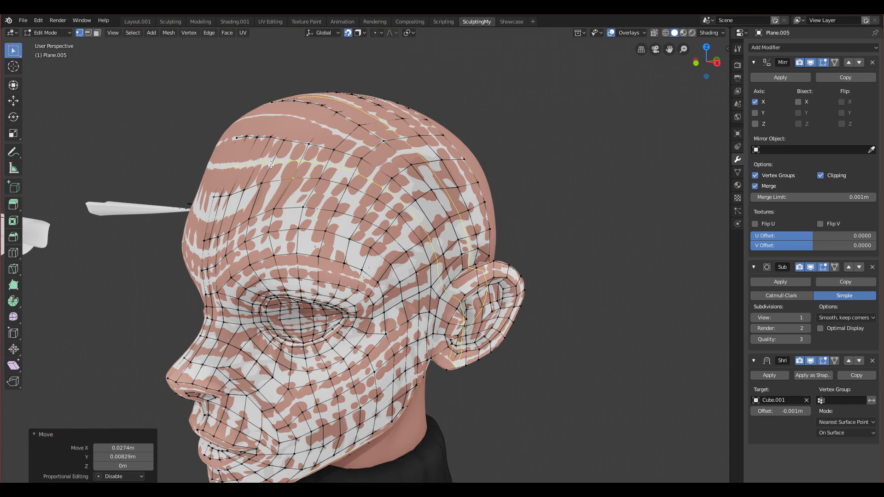
pyautogui.moveTo(271, 165); pyautogui.dragTo(216, 161, button='middle')
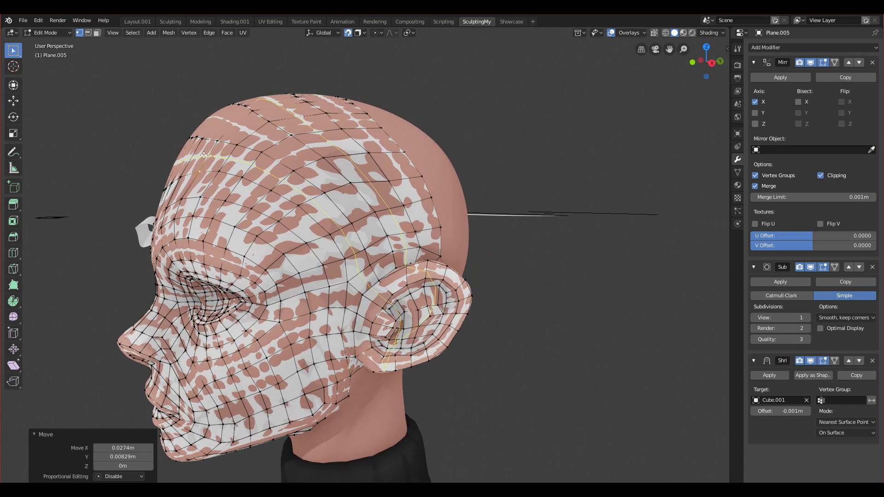
pyautogui.moveTo(204, 155); pyautogui.dragTo(392, 266, button='middle')
# Select the inner vertices of the middle forehead row and move them up and back
pyautogui.moveTo(422, 284); pyautogui.dragTo(421, 282)
pyautogui.press('g')
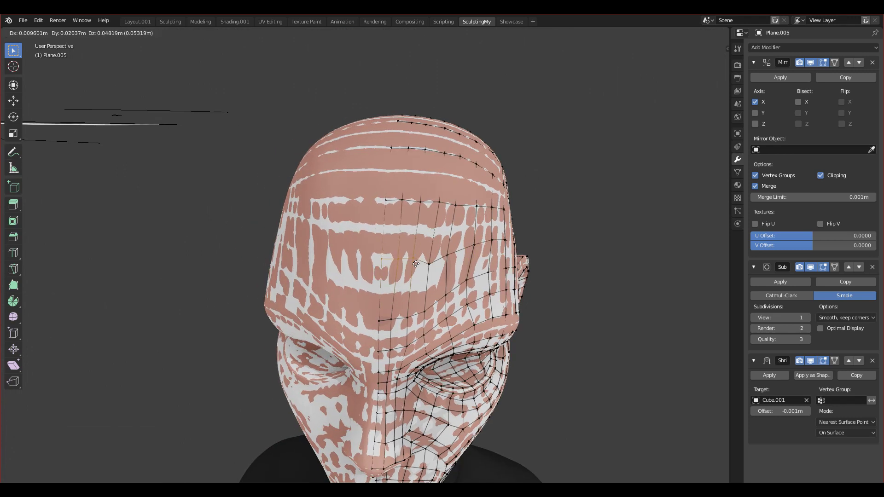
pyautogui.click(413, 255)
# Reposition the middle forehead row's vertices individually from the midline outward so they follow the raised section
pyautogui.click(413, 255)
pyautogui.press('g')
pyautogui.click(421, 254)
pyautogui.press('g')
pyautogui.click(435, 252)
pyautogui.press('g')
pyautogui.click(462, 251)
pyautogui.press('g')
pyautogui.click(453, 253)
# Refine the inner vertices of the middle forehead row again to even out their spacing
pyautogui.press('g')
pyautogui.click(403, 258)
pyautogui.press('g')
pyautogui.click(417, 256)
pyautogui.press('g')
pyautogui.click(436, 254)
# Select the lower forehead row's inner vertices in front view and move them up
pyautogui.moveTo(436, 254); pyautogui.dragTo(393, 279, button='middle')
pyautogui.click(380, 271)
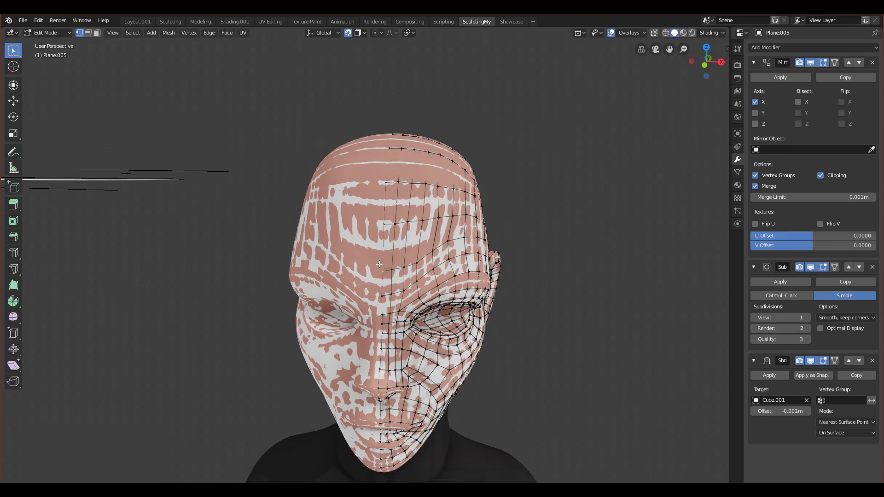
pyautogui.press('KP_1')
pyautogui.scroll(5, 385, 247)
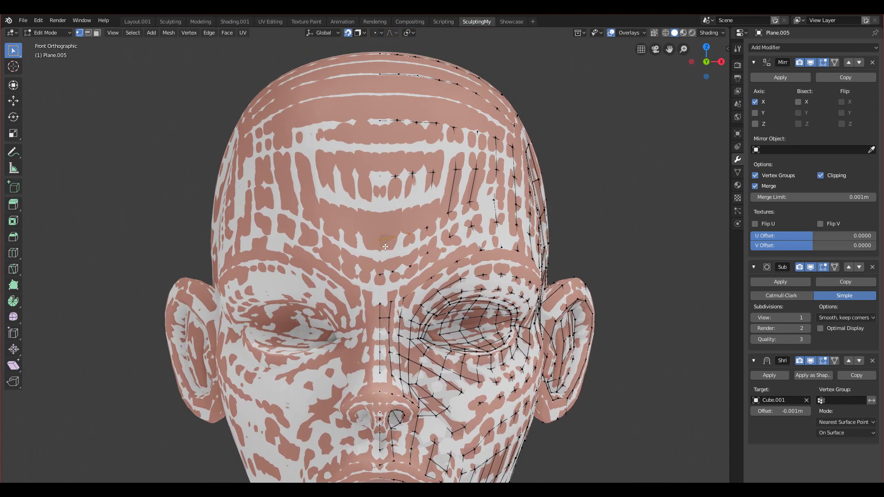
pyautogui.moveTo(420, 243); pyautogui.dragTo(420, 243)
pyautogui.press('g')
pyautogui.click(418, 231)
# Reposition the lower forehead row's vertices beside the midline, shifting the outer one about 0.0136 m in X and -0.0153 m in Z
pyautogui.click(395, 224)
pyautogui.press('g')
pyautogui.press('g')
pyautogui.click(397, 222)
pyautogui.click(409, 221)
pyautogui.press('g')
pyautogui.click(428, 226)
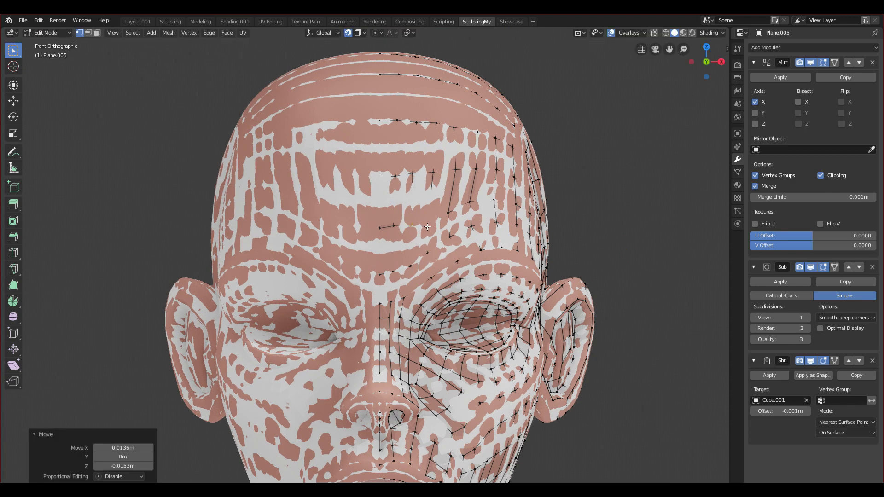
# Fine-tune the height of the lower forehead row's three vertices nearest the midline to level the row
pyautogui.click(429, 226)
pyautogui.press('g')
pyautogui.click(430, 219)
pyautogui.click(413, 226)
pyautogui.press('g')
pyautogui.click(413, 224)
pyautogui.click(392, 229)
pyautogui.press('g')
pyautogui.click(392, 236)
# Select the inner vertices of the row between the brows and move them up toward the lower forehead row
pyautogui.moveTo(365, 264); pyautogui.dragTo(382, 272)
pyautogui.press('g')
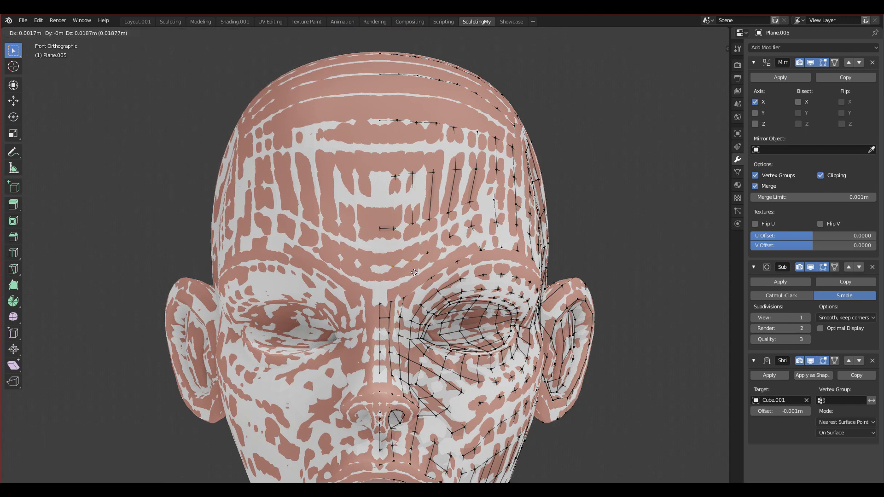
pyautogui.click(411, 256)
pyautogui.click(399, 226)
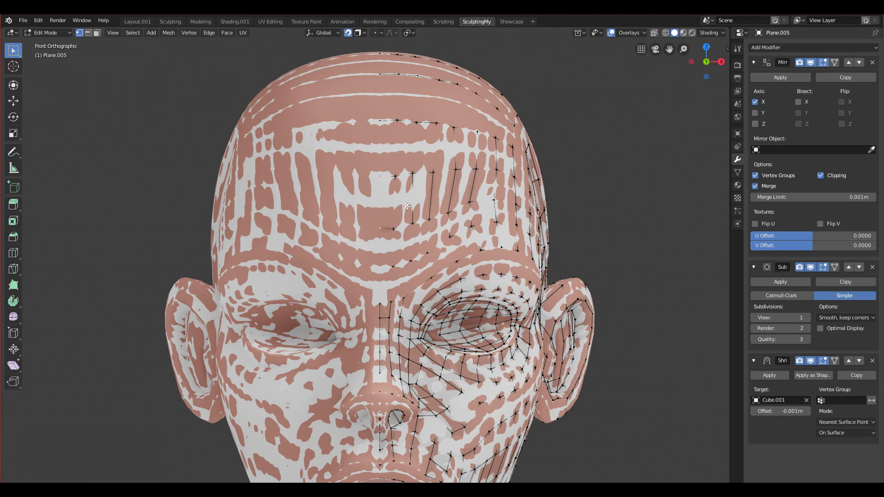
# Isolate the retopology mesh in local view, switch to Object Mode, and inspect its surface from the top and front
pyautogui.scroll(-2, 408, 207)
pyautogui.press('/')
pyautogui.moveTo(585, 217); pyautogui.dragTo(482, 212, button='middle')
pyautogui.scroll(3, 351, 204)
pyautogui.keyDown('shift'); pyautogui.moveTo(355, 225); pyautogui.dragTo(400, 311, button='middle'); pyautogui.keyUp('shift')
pyautogui.moveTo(346, 249); pyautogui.dragTo(349, 269, button='middle')
pyautogui.scroll(-3, 344, 277)
pyautogui.press('Tab')
pyautogui.moveTo(418, 292); pyautogui.dragTo(375, 236, button='middle')
pyautogui.press('KP_7')
pyautogui.scroll(3, 375, 259)
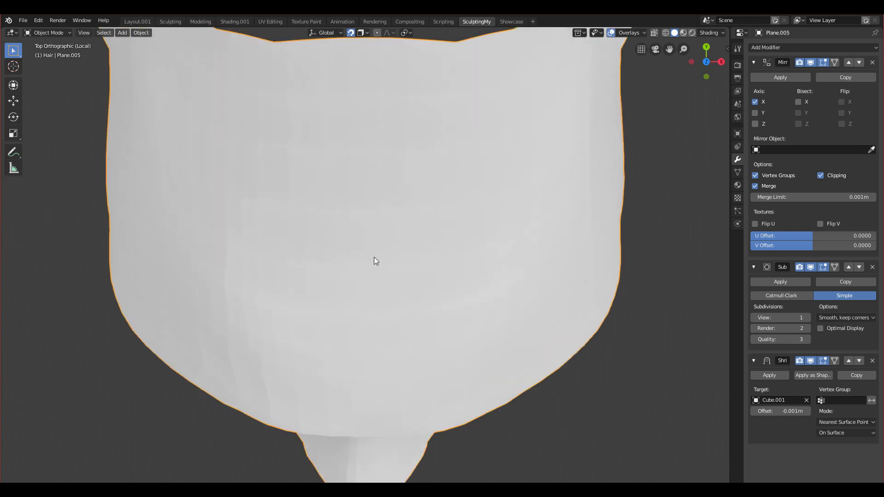
pyautogui.moveTo(389, 262); pyautogui.dragTo(387, 170, button='middle')
pyautogui.scroll(-4, 396, 201)
# Return to Edit Mode and examine the vertex column beside the midline from the nose up to the crown
pyautogui.hotkey('ctrl', 'Tab')
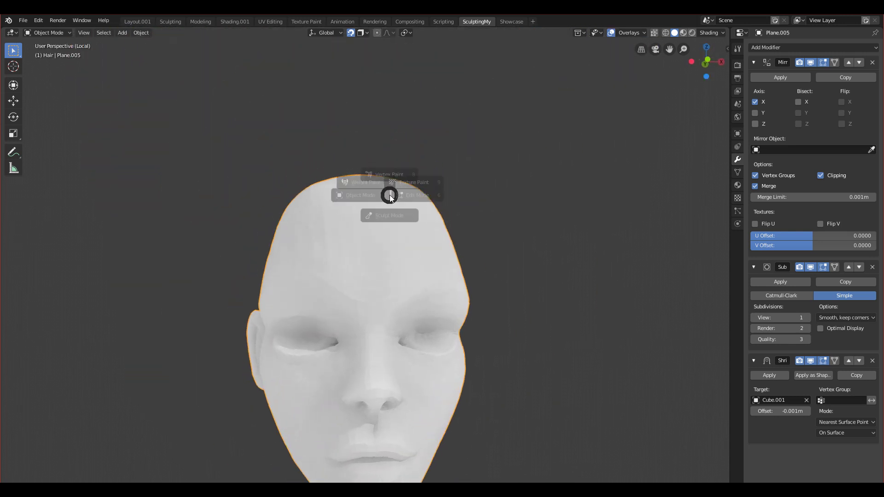
pyautogui.click(445, 195)
pyautogui.moveTo(445, 195); pyautogui.dragTo(420, 299, button='middle')
pyautogui.press('KP_7')
pyautogui.keyDown('shift'); pyautogui.moveTo(415, 189); pyautogui.dragTo(299, 210, button='middle'); pyautogui.keyUp('shift')
pyautogui.moveTo(310, 251); pyautogui.dragTo(321, 221, button='middle')
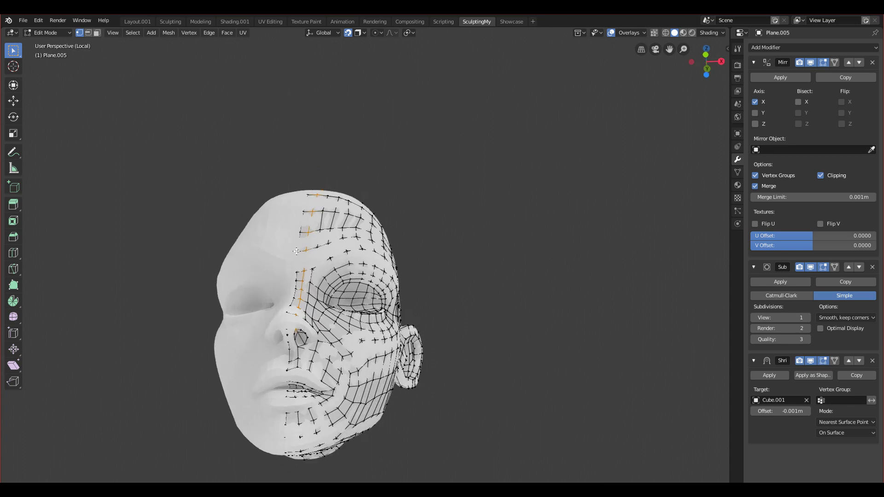
pyautogui.scroll(3, 297, 257)
pyautogui.scroll(2, 287, 258)
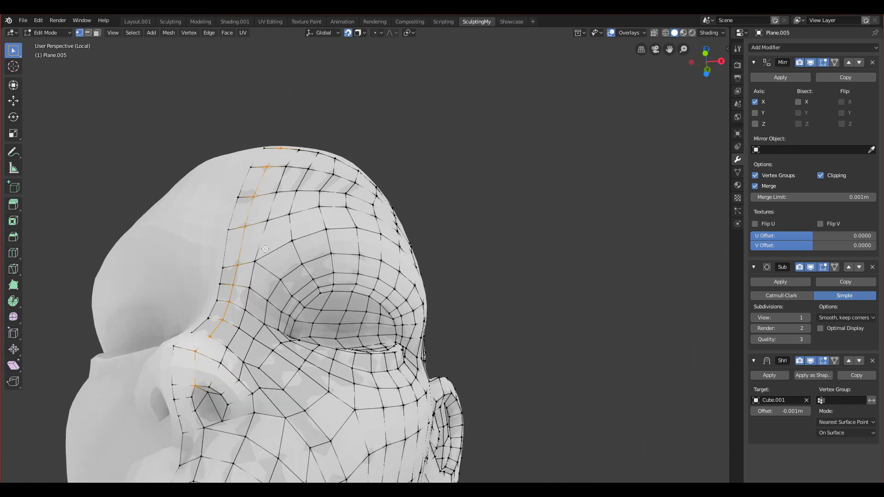
pyautogui.moveTo(256, 256); pyautogui.dragTo(294, 237, button='middle')
pyautogui.moveTo(331, 184); pyautogui.dragTo(276, 231, button='middle')
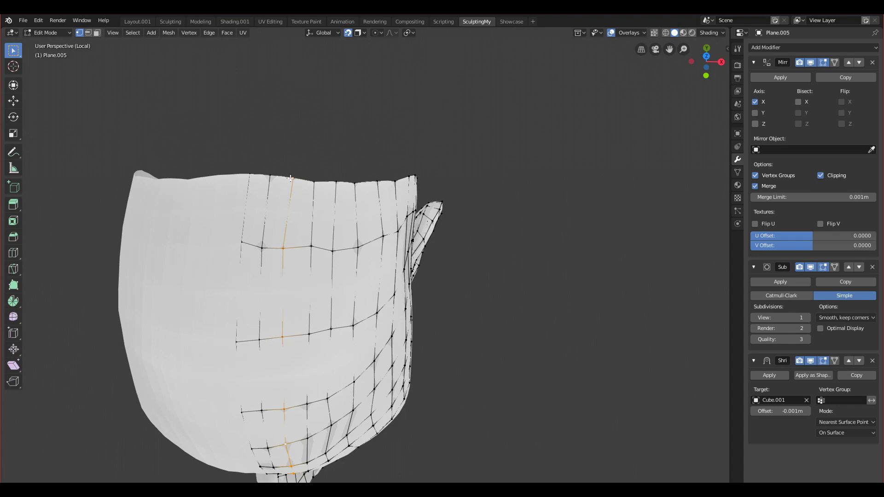
# Inspect the crown rows of the isolated mesh from the top, then leave local view
pyautogui.moveTo(308, 197); pyautogui.dragTo(386, 255, button='middle')
pyautogui.scroll(-3, 364, 212)
pyautogui.press('KP_7')
pyautogui.scroll(5, 373, 266)
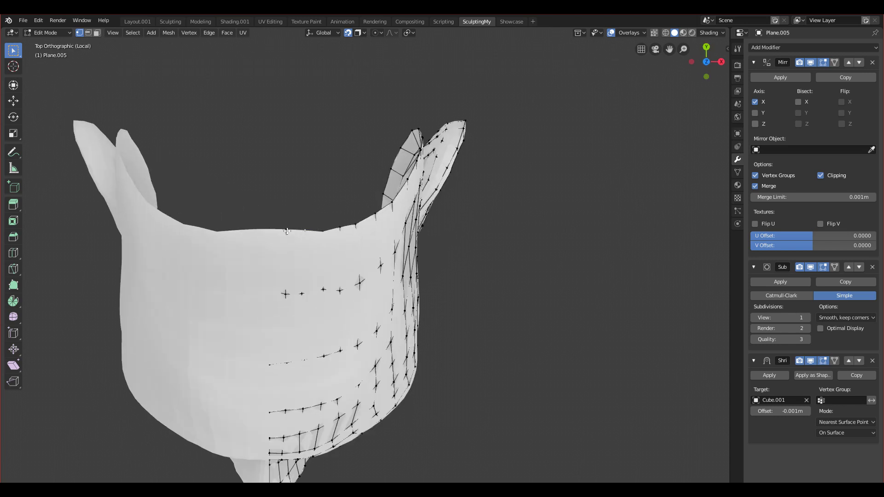
pyautogui.scroll(3, 287, 232)
pyautogui.press('z')
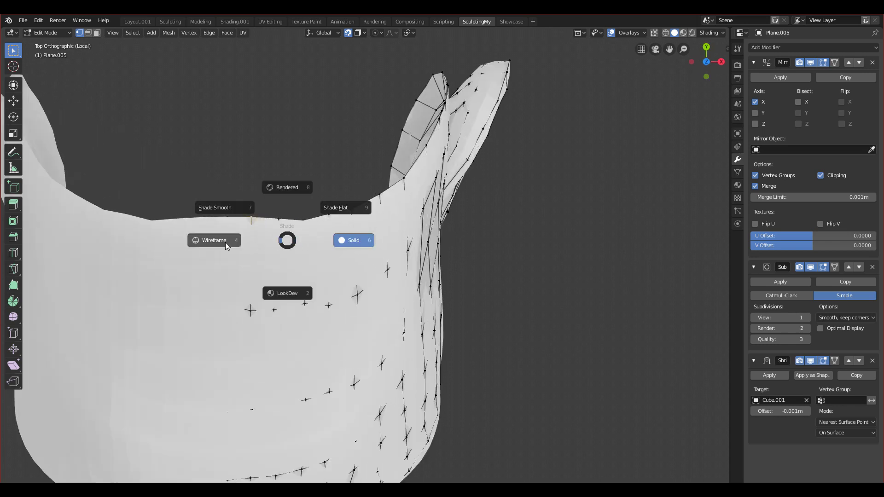
pyautogui.click(288, 240)
pyautogui.press('KP_Divide')
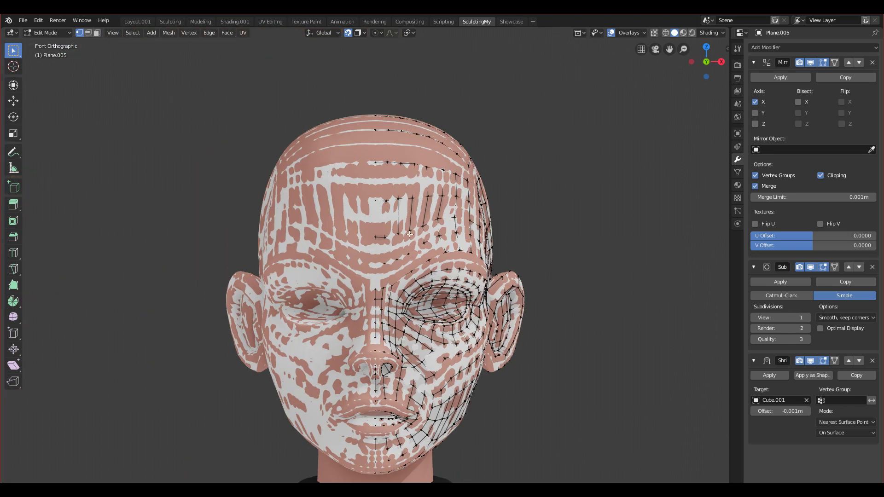
# Adjust the rearmost crown row's vertices beside the midline along Y in top view, moving the last one about -0.0136 m
pyautogui.press('KP_7')
pyautogui.moveTo(379, 342); pyautogui.dragTo(399, 346, button='right')
pyautogui.press('g')
pyautogui.press('y')
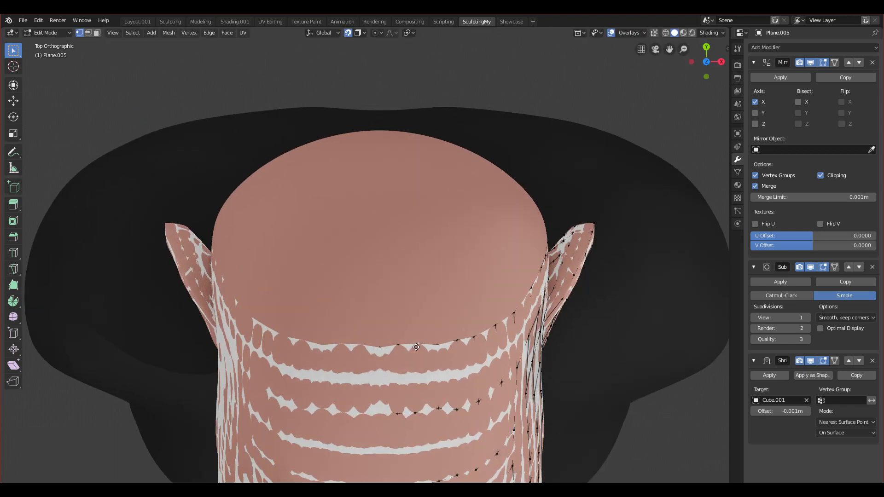
pyautogui.click(399, 349)
pyautogui.press('g')
pyautogui.press('y')
pyautogui.click(397, 351)
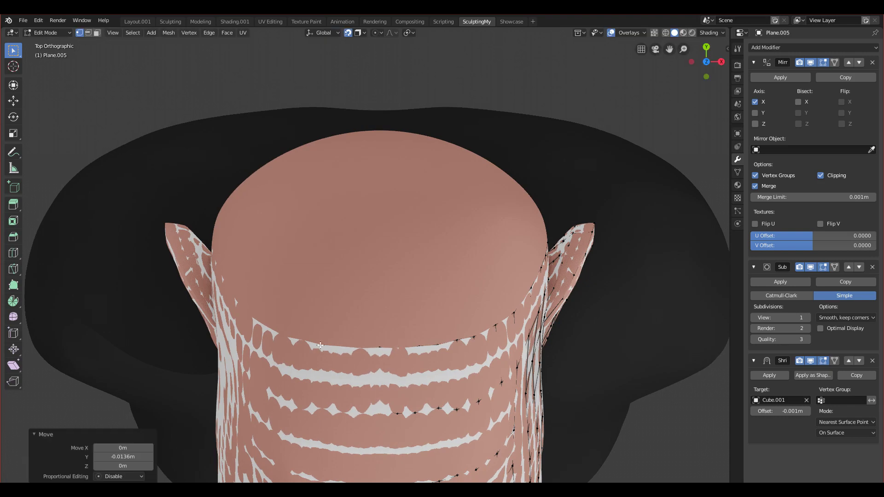
# Extrude the rear corner vertex below the ear into the first two points of a new row across the upper neck
pyautogui.hotkey('alt', 'Tab')
pyautogui.moveTo(393, 290); pyautogui.dragTo(350, 248, button='middle')
pyautogui.scroll(-3, 350, 249)
pyautogui.moveTo(405, 341); pyautogui.dragTo(321, 292, button='middle')
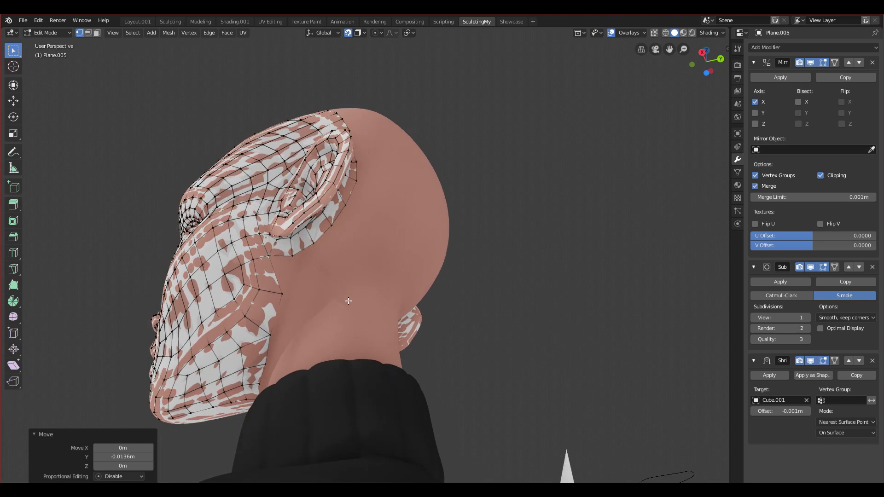
pyautogui.moveTo(326, 289); pyautogui.dragTo(334, 308, button='middle')
pyautogui.scroll(2, 328, 325)
pyautogui.moveTo(286, 355)
pyautogui.mouseDown(button='middle')
pyautogui.moveTo(267, 354)
pyautogui.moveTo(279, 341)
pyautogui.mouseUp(button='middle')
pyautogui.scroll(-2, 267, 354)
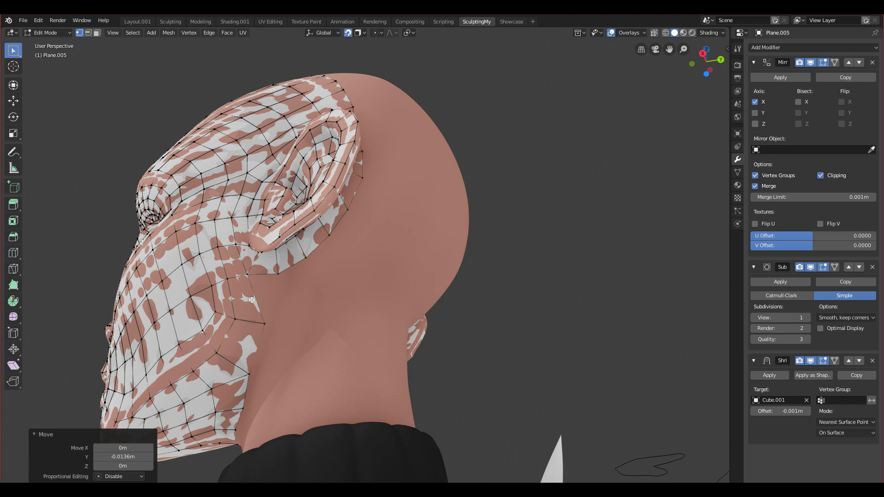
pyautogui.click(270, 322)
pyautogui.press('e')
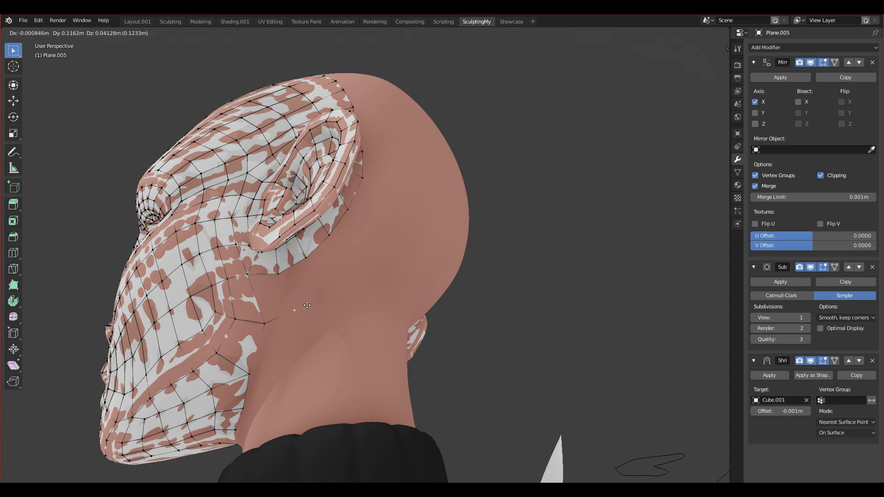
pyautogui.click(293, 312)
pyautogui.press('e')
pyautogui.click(320, 292)
# Continue the vertex chain up behind the ear with three more extrusions, adjusting the second one's position
pyautogui.keyDown('shift'); pyautogui.moveTo(356, 273); pyautogui.dragTo(321, 316, button='middle'); pyautogui.keyUp('shift')
pyautogui.press('e')
pyautogui.click(357, 280)
pyautogui.press('e')
pyautogui.click(387, 235)
pyautogui.moveTo(385, 243)
pyautogui.mouseDown(button='middle')
pyautogui.moveTo(382, 253)
pyautogui.moveTo(378, 244)
pyautogui.mouseUp(button='middle')
pyautogui.press('g')
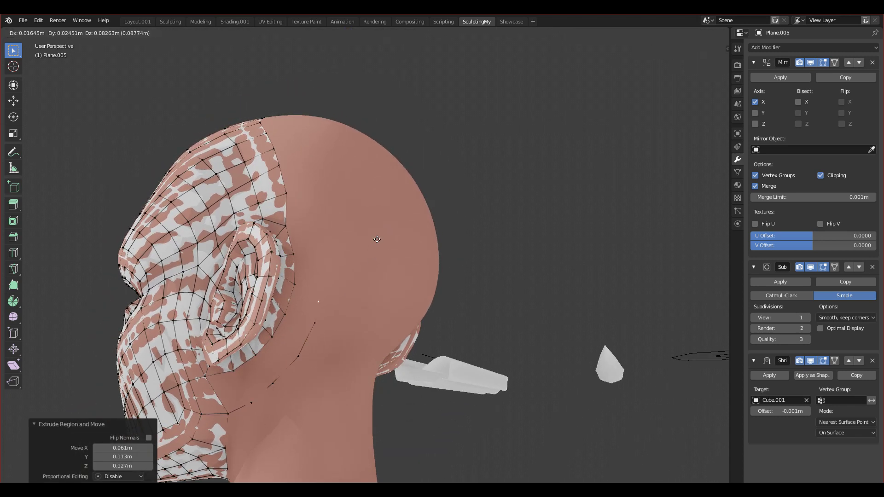
pyautogui.click(377, 206)
pyautogui.press('e')
pyautogui.click(372, 183)
# Extend the vertex chain up the side of the head above the ear with five more extruded points
pyautogui.moveTo(371, 188); pyautogui.dragTo(370, 279, button='middle')
pyautogui.press('e')
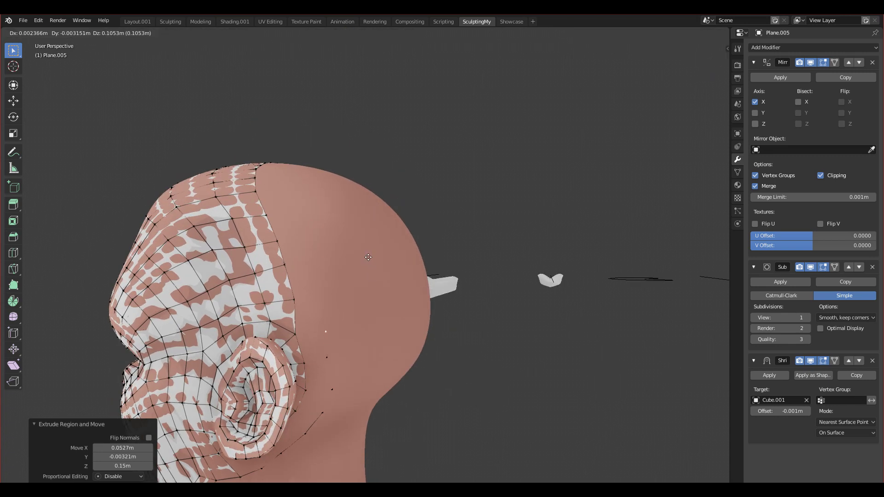
pyautogui.click(369, 257)
pyautogui.moveTo(369, 257); pyautogui.dragTo(367, 250, button='middle')
pyautogui.press('e')
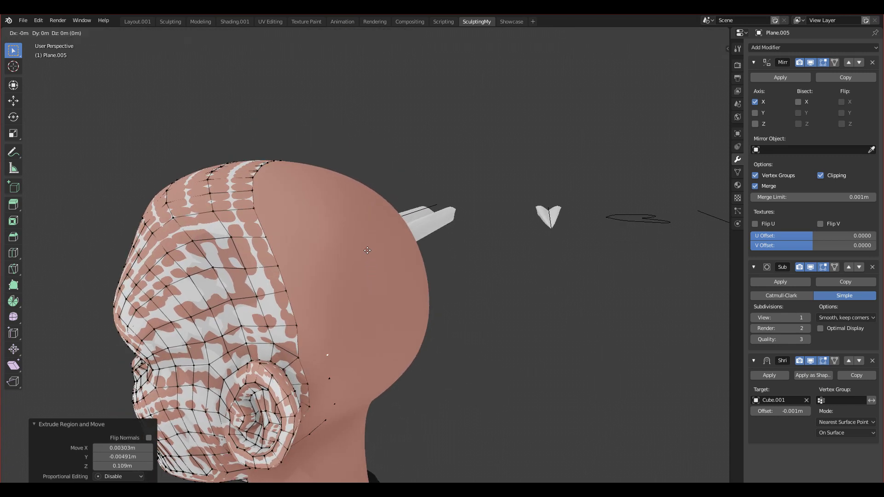
pyautogui.click(366, 232)
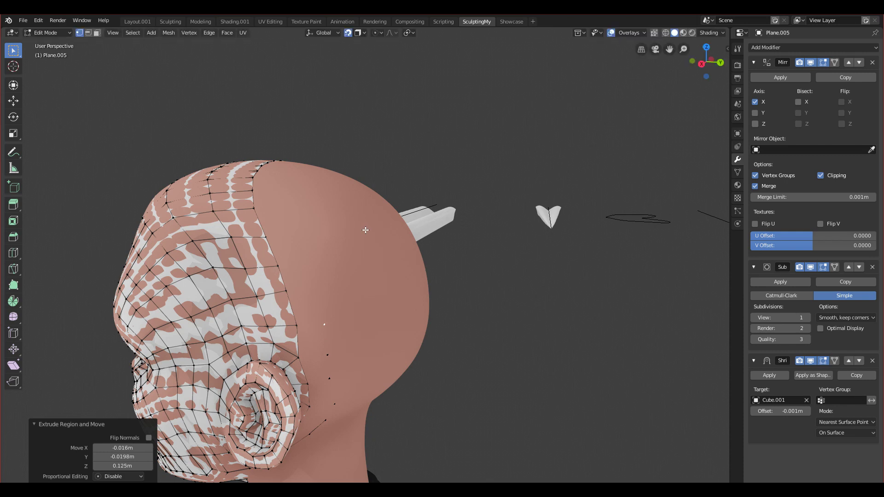
pyautogui.moveTo(356, 198); pyautogui.dragTo(366, 227, button='middle')
pyautogui.press('e')
pyautogui.click(358, 196)
pyautogui.press('e')
pyautogui.click(349, 166)
pyautogui.press('e')
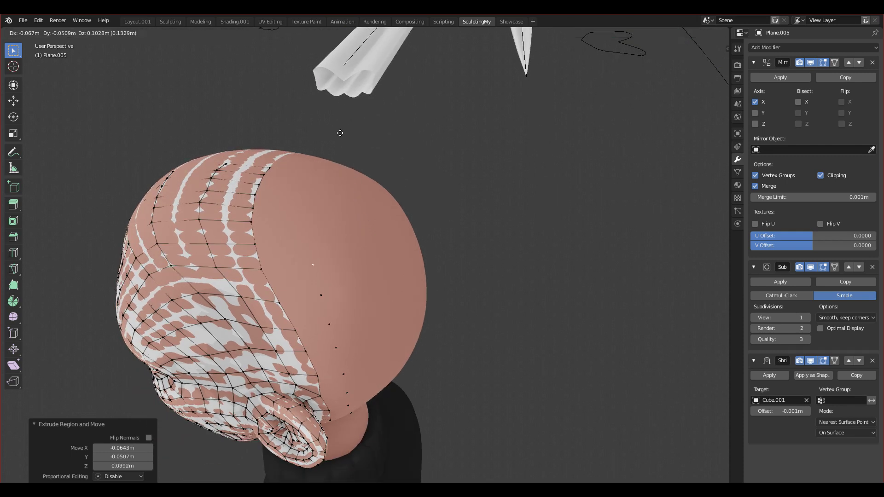
pyautogui.click(341, 133)
# Reposition the chain's end vertex and extrude four more points over the crown toward the midline
pyautogui.moveTo(339, 140); pyautogui.dragTo(358, 228, button='middle')
pyautogui.press('g')
pyautogui.click(357, 226)
pyautogui.press('e')
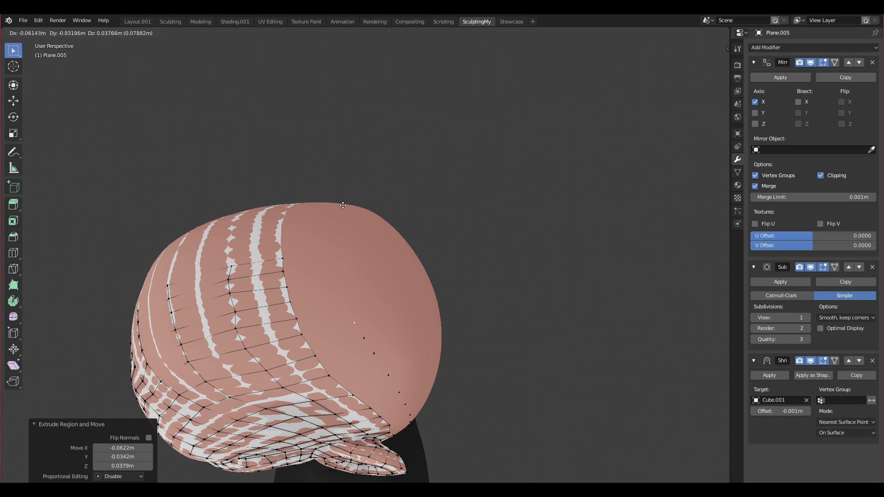
pyautogui.click(330, 189)
pyautogui.press('e')
pyautogui.click(318, 162)
pyautogui.press('e')
pyautogui.click(316, 149)
pyautogui.press('e')
pyautogui.click(310, 124)
# Fill quad faces between the extruded vertex chain and the mesh's rear edge, from below the ear up to the crown
pyautogui.moveTo(310, 152); pyautogui.dragTo(334, 146, button='middle')
pyautogui.click(222, 319)
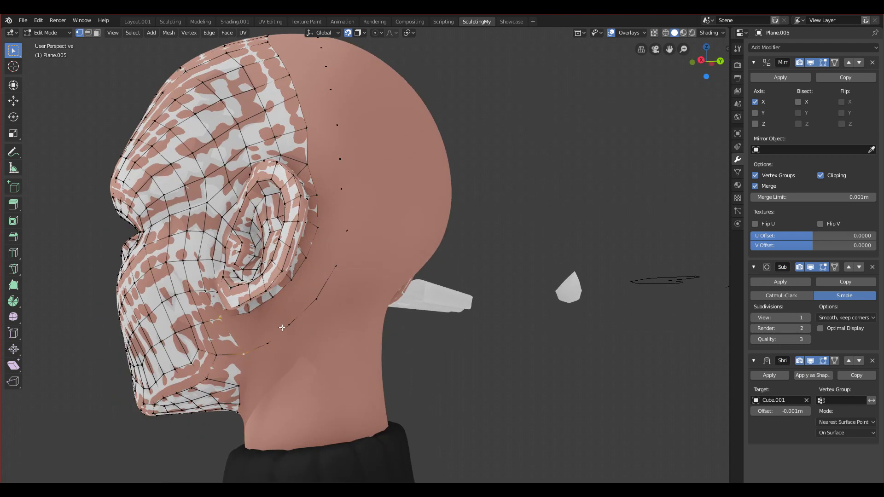
pyautogui.moveTo(353, 224); pyautogui.dragTo(363, 286, button='middle')
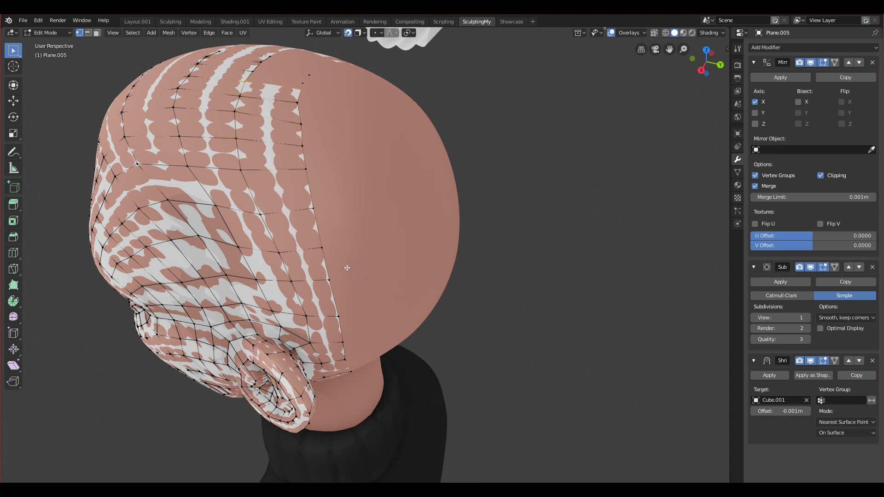
# Move vertices in the rear rows on the side of the head above the ear to even their spacing
pyautogui.moveTo(346, 266); pyautogui.dragTo(347, 245, button='middle')
pyautogui.moveTo(341, 238); pyautogui.dragTo(342, 247)
pyautogui.moveTo(333, 194); pyautogui.dragTo(301, 208)
pyautogui.moveTo(325, 231); pyautogui.dragTo(329, 210, button='middle')
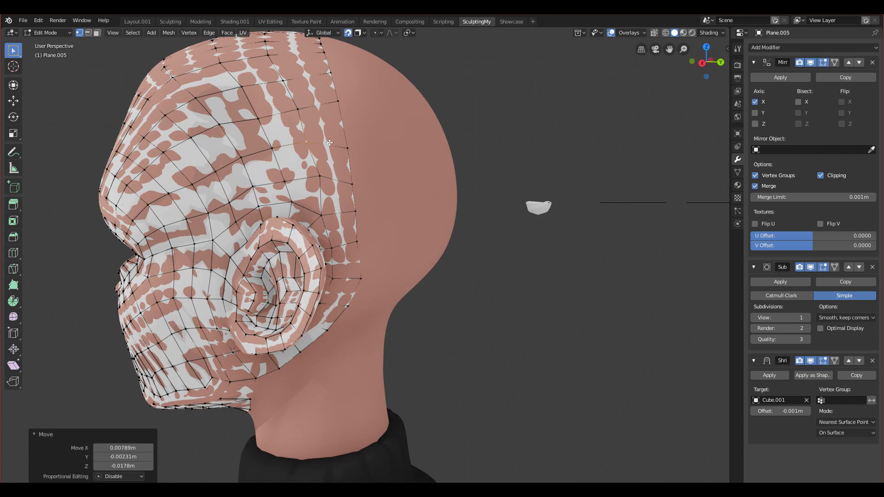
pyautogui.moveTo(339, 105); pyautogui.dragTo(343, 153, button='middle')
pyautogui.press('g')
pyautogui.click(334, 152)
pyautogui.press('g')
pyautogui.click(332, 133)
# Reposition vertices of the rear rows on the upper side of the head so they flow evenly toward the crown
pyautogui.moveTo(323, 141); pyautogui.dragTo(355, 136, button='middle')
pyautogui.press('g')
pyautogui.click(304, 178)
pyautogui.press('g')
pyautogui.click(340, 135)
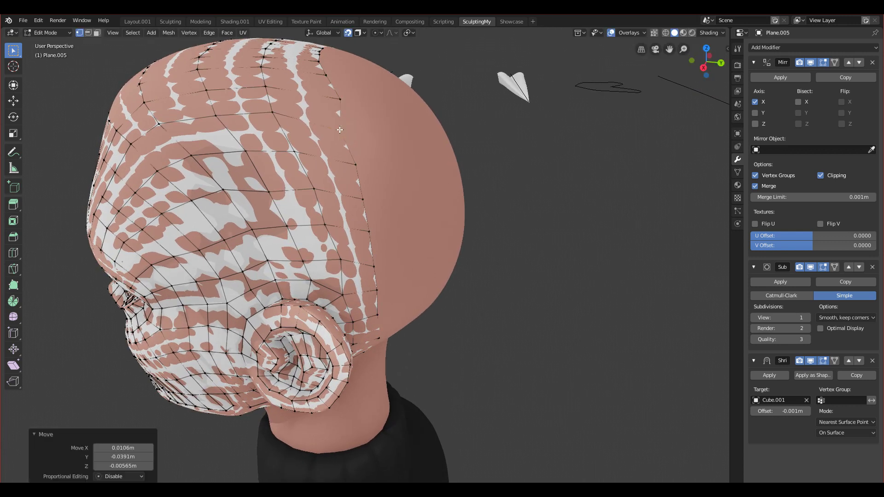
pyautogui.press('g')
pyautogui.click(331, 102)
pyautogui.moveTo(350, 140)
pyautogui.mouseDown(button='middle')
pyautogui.moveTo(335, 153)
pyautogui.moveTo(344, 152)
pyautogui.mouseUp(button='middle')
pyautogui.press('g')
pyautogui.click(311, 152)
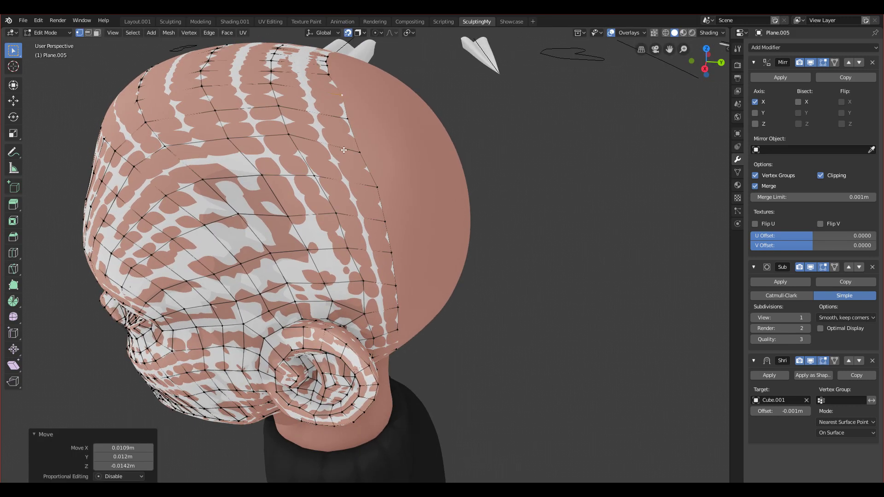
# Fine-tune individual vertices between the temple and the crown to smooth the row spacing
pyautogui.moveTo(292, 135); pyautogui.dragTo(317, 152, button='middle')
pyautogui.press('g')
pyautogui.click(321, 218)
pyautogui.press('g')
pyautogui.click(312, 164)
pyautogui.press('g')
pyautogui.click(317, 159)
pyautogui.press('g')
pyautogui.click(320, 150)
pyautogui.click(319, 150)
pyautogui.press('g')
pyautogui.click(325, 158)
# Shift a rear-row vertex above the ear by about 0.00327 m in X, -0.0115 m in Y and -0.002 m in Z
pyautogui.keyDown('alt'); pyautogui.click(325, 158); pyautogui.keyUp('alt')
pyautogui.moveTo(330, 206); pyautogui.dragTo(346, 189, button='middle')
pyautogui.click(347, 195)
pyautogui.press('g')
pyautogui.click(343, 194)
# Inspect the filled rows around the head from the front, side and back
pyautogui.scroll(-4, 371, 317)
pyautogui.moveTo(370, 316); pyautogui.dragTo(269, 161, button='middle')
pyautogui.scroll(4, 268, 160)
pyautogui.press('KP_1')
pyautogui.moveTo(453, 189); pyautogui.dragTo(432, 161, button='middle')
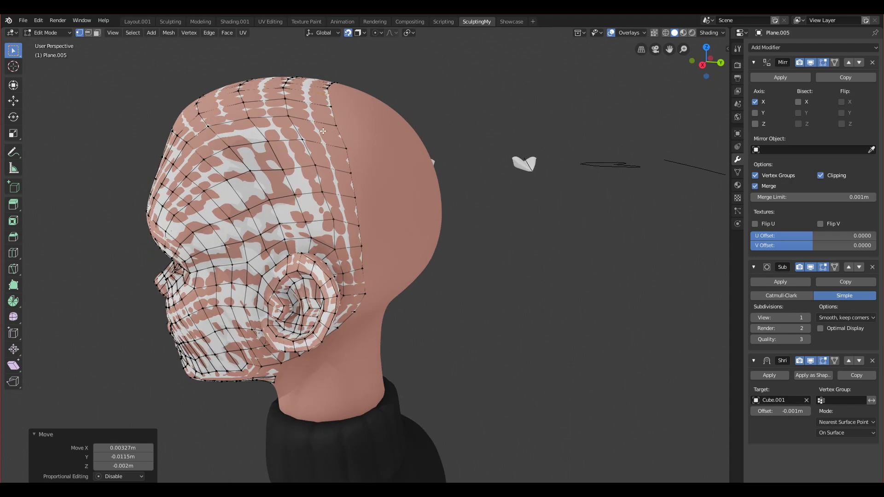
pyautogui.scroll(-2, 433, 161)
pyautogui.press('KP_3')
pyautogui.moveTo(428, 257); pyautogui.dragTo(420, 329, button='middle')
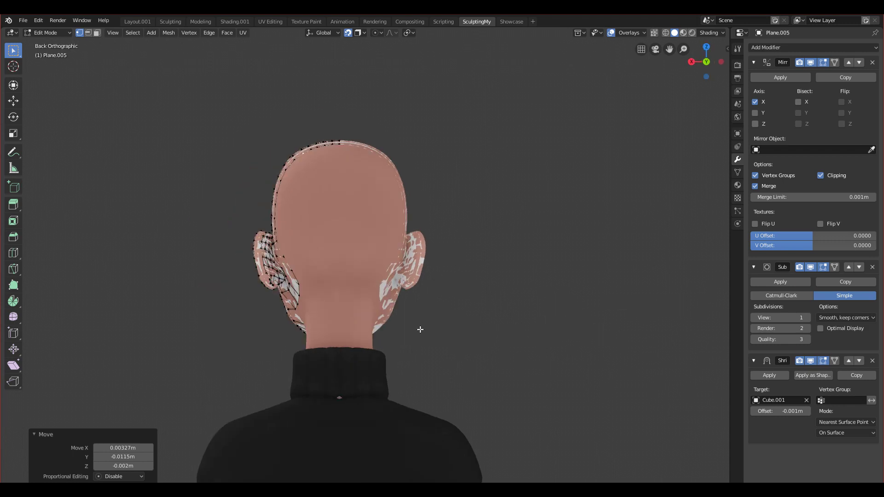
pyautogui.moveTo(372, 305)
pyautogui.mouseDown(button='middle')
pyautogui.moveTo(452, 327)
pyautogui.moveTo(399, 349)
pyautogui.moveTo(452, 320)
pyautogui.moveTo(431, 333)
pyautogui.moveTo(446, 336)
pyautogui.moveTo(345, 301)
pyautogui.moveTo(404, 279)
pyautogui.moveTo(371, 318)
pyautogui.mouseUp(button='middle')
# Isolate the retopology mesh in local view and examine its rows behind the ear, across the crown and on the forehead
pyautogui.press('KP_Divide')
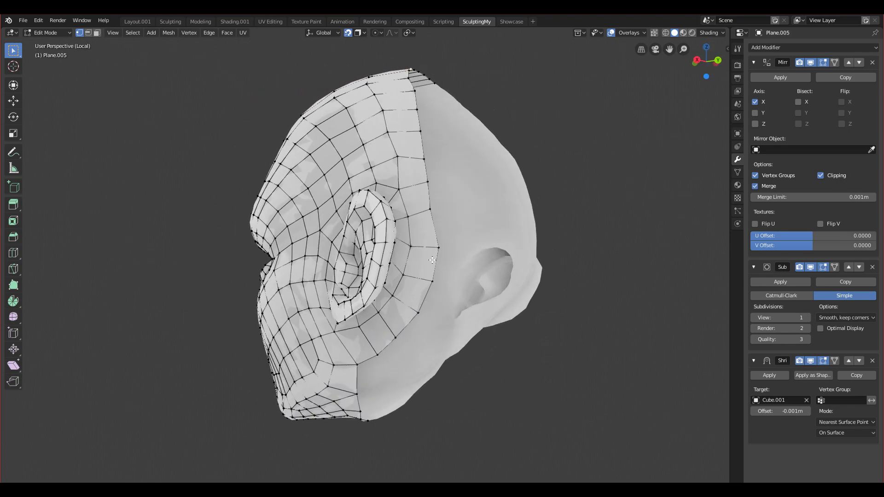
pyautogui.scroll(-2, 371, 318)
pyautogui.press('`')
pyautogui.click(286, 189)
pyautogui.moveTo(403, 270); pyautogui.dragTo(391, 342, button='middle')
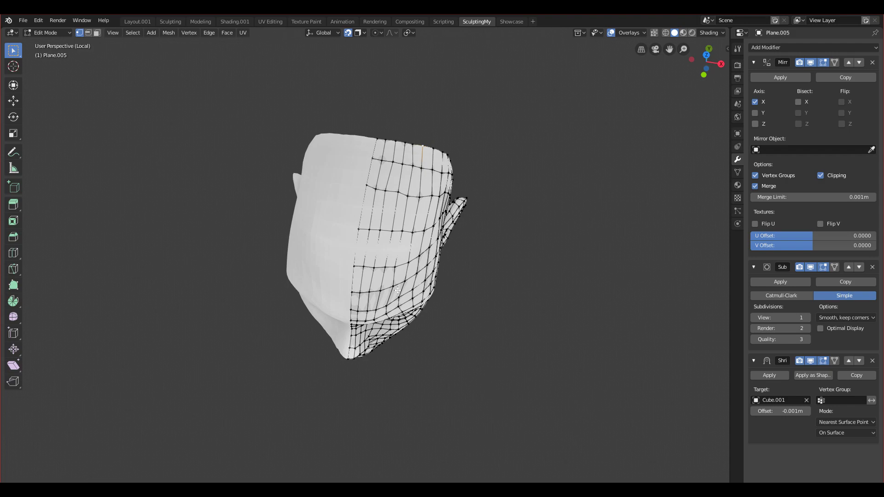
pyautogui.scroll(2, 387, 192)
pyautogui.press('`')
pyautogui.click(400, 151)
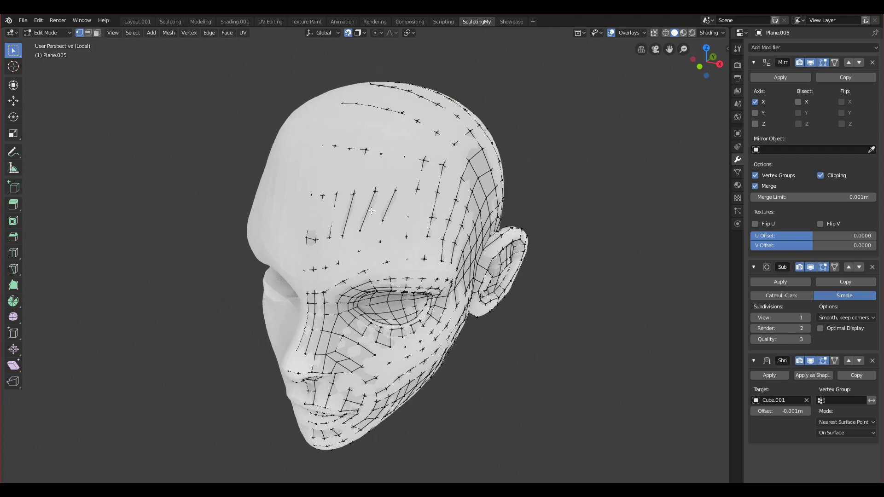